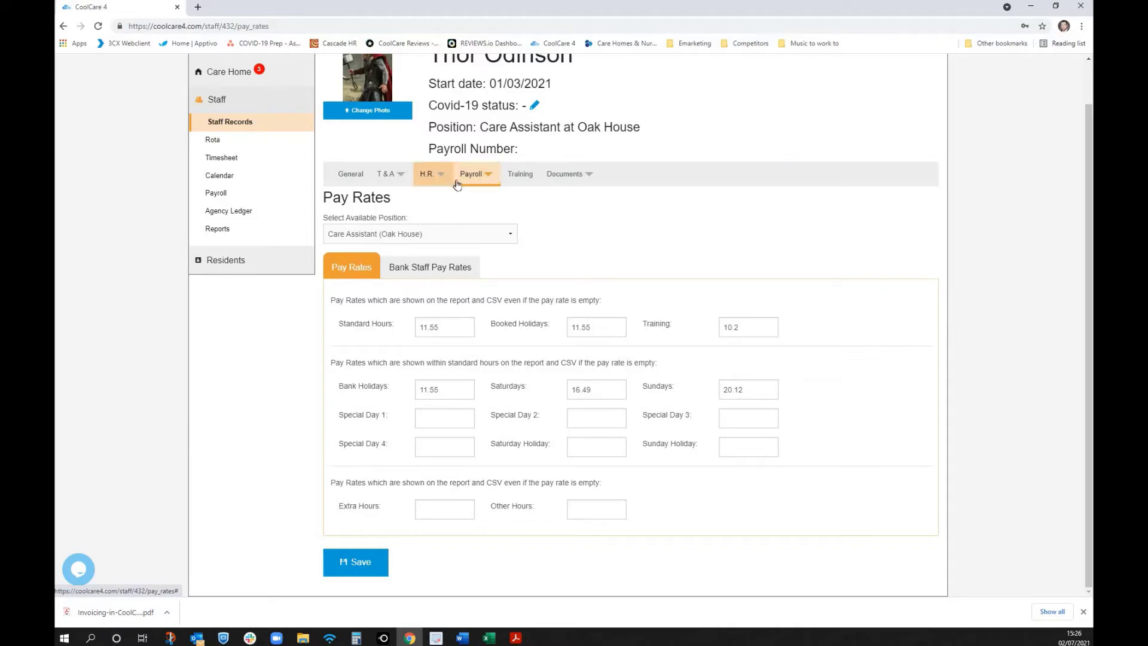
# - Show the care assistant's Oak House pay rates: Standard 11.55, Training 10.2, Saturdays 16.49, Sundays 20.12
pyautogui.click(472, 174)
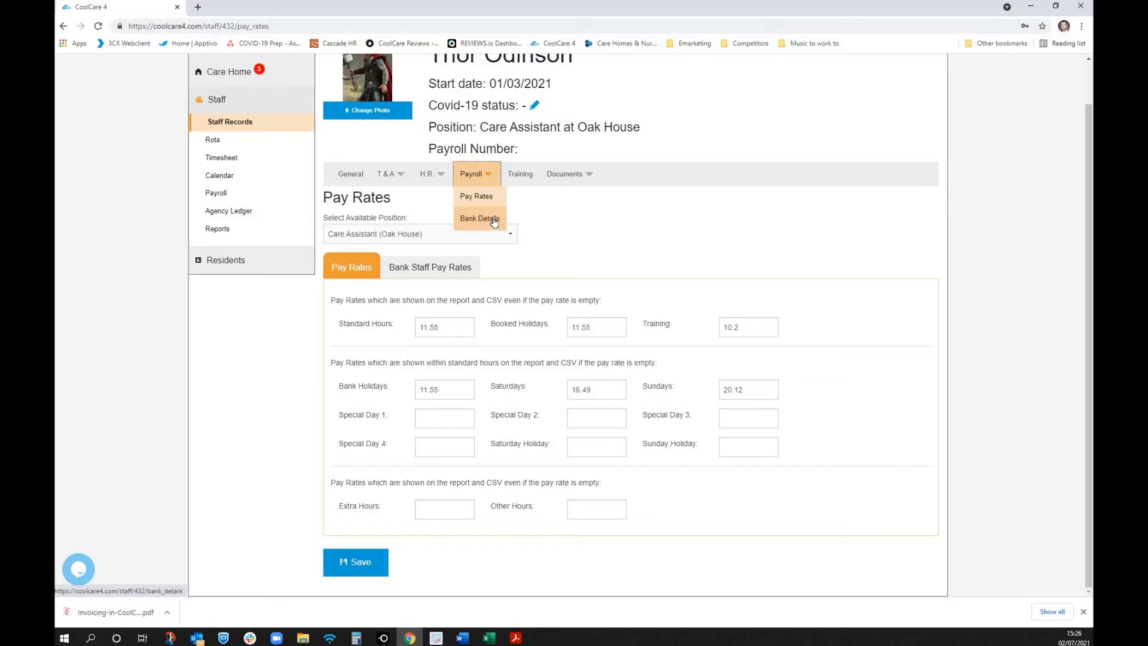
pyautogui.click(525, 175)
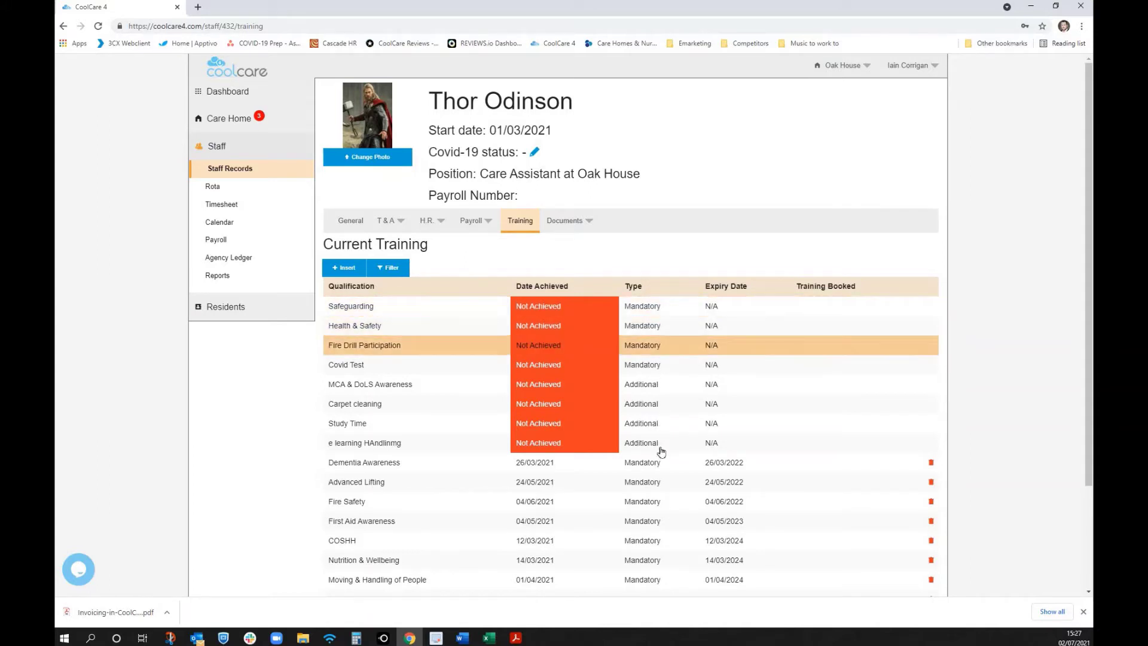
# - Show the training list's filter options and look over the Achieved and Training Status choices
pyautogui.scroll(-2, 661, 451)
pyautogui.scroll(2, 636, 454)
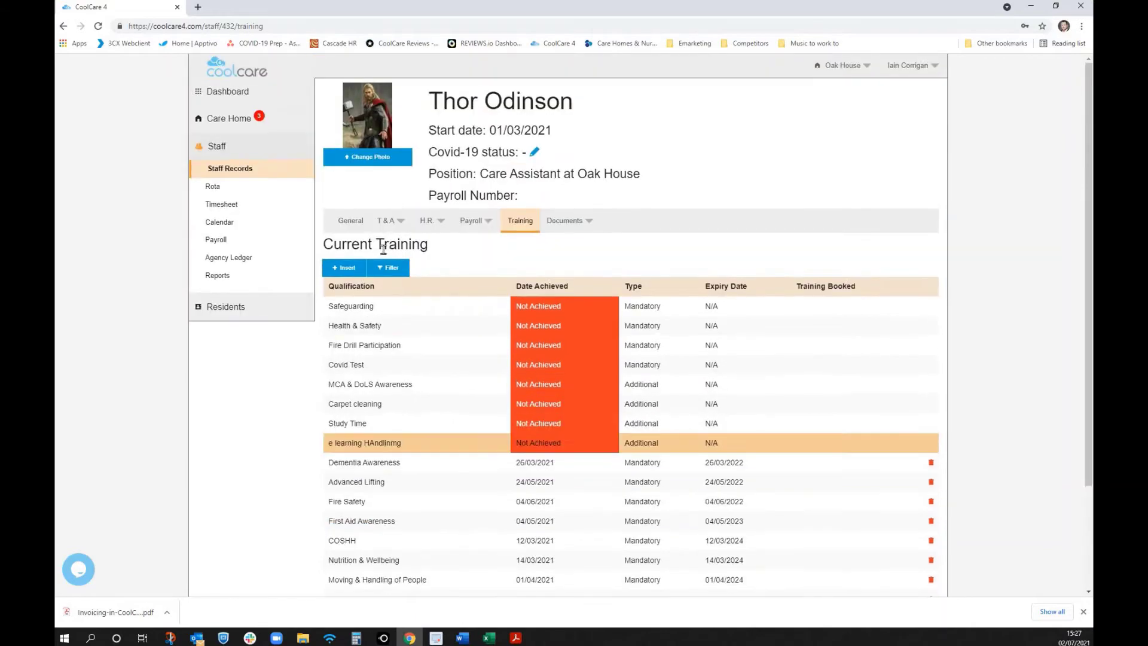
pyautogui.click(388, 267)
pyautogui.click(562, 297)
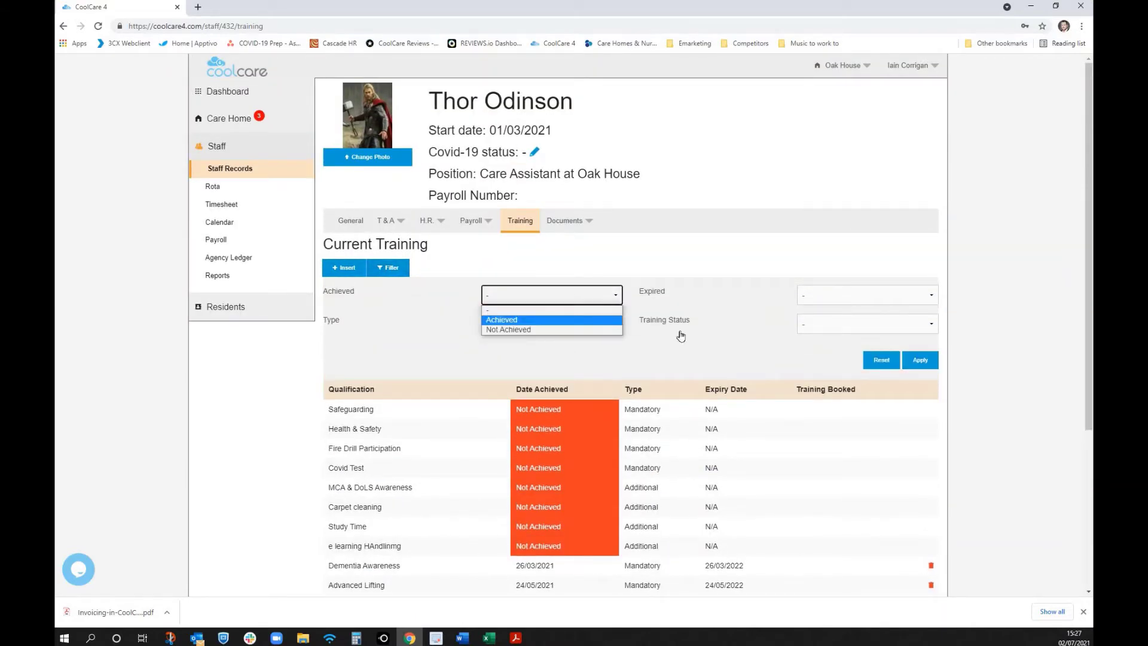
pyautogui.click(853, 330)
pyautogui.click(853, 330)
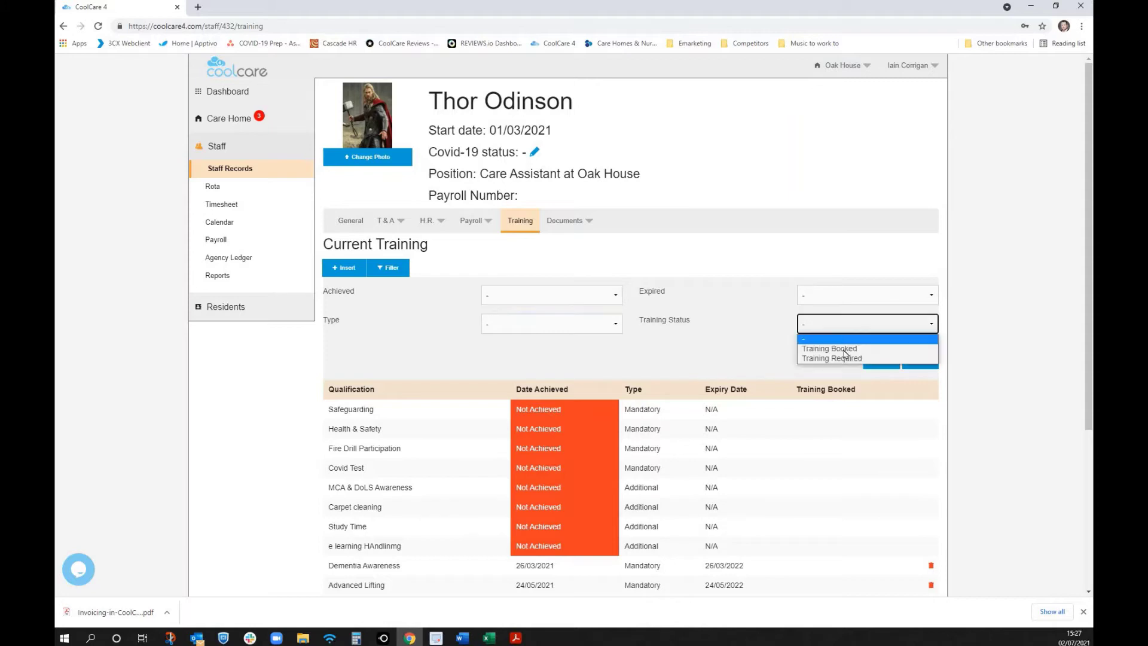
pyautogui.click(603, 327)
# - Look over the Type filter choices, leaving the Current Training list unfiltered
pyautogui.click(590, 326)
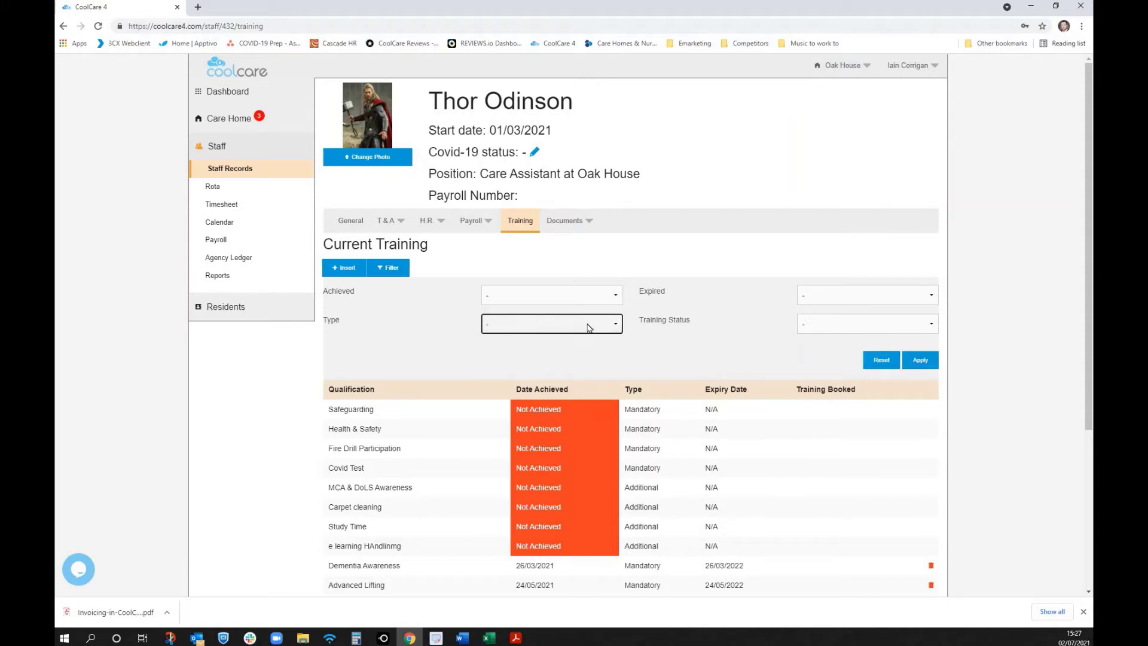
pyautogui.click(710, 346)
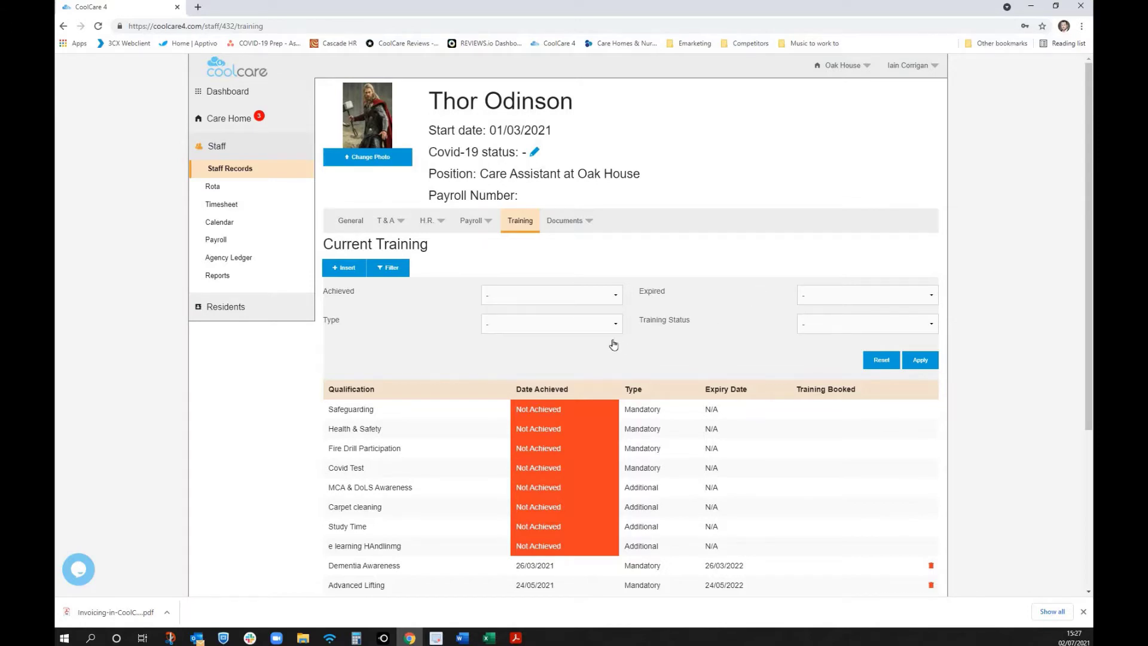
pyautogui.scroll(-1, 613, 344)
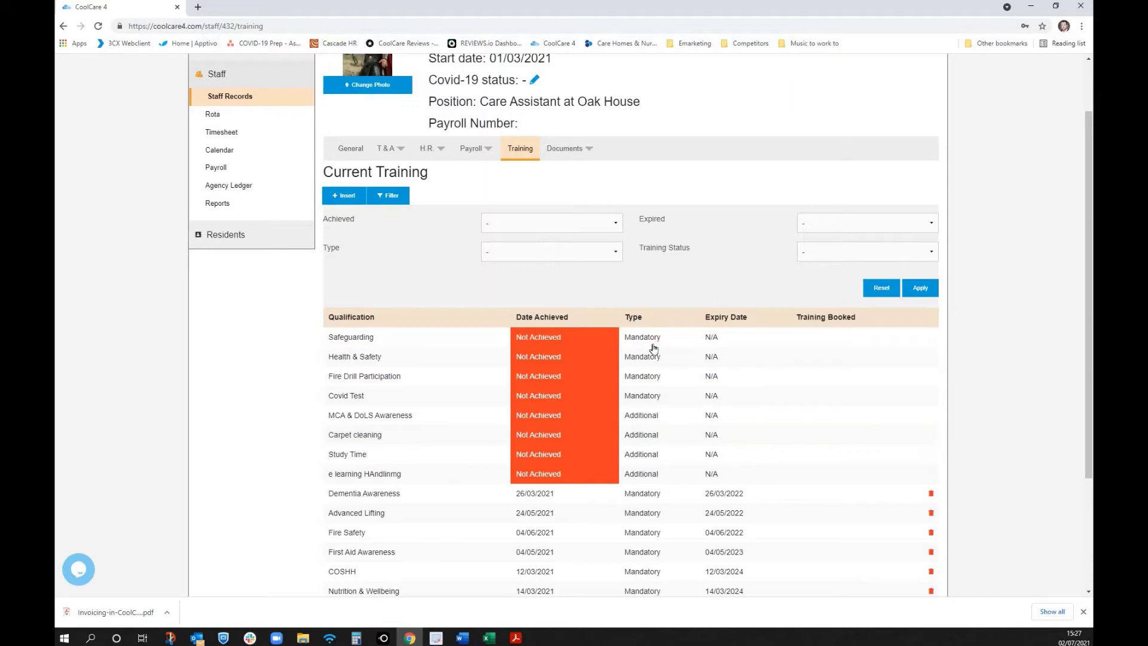
pyautogui.scroll(2, 391, 235)
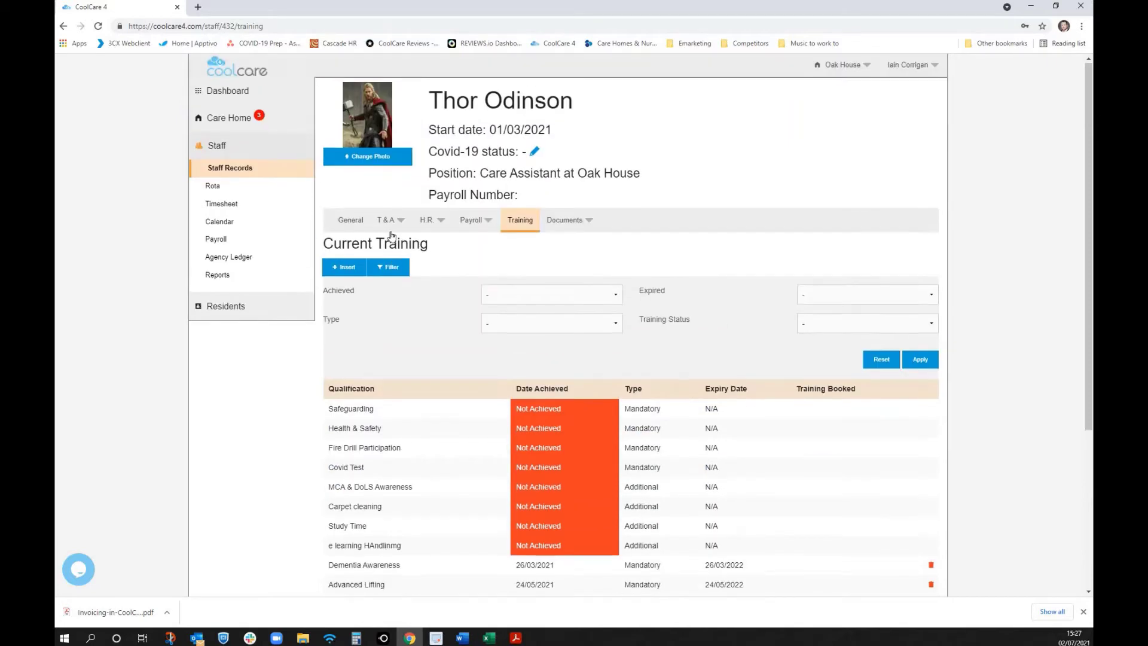
pyautogui.click(388, 222)
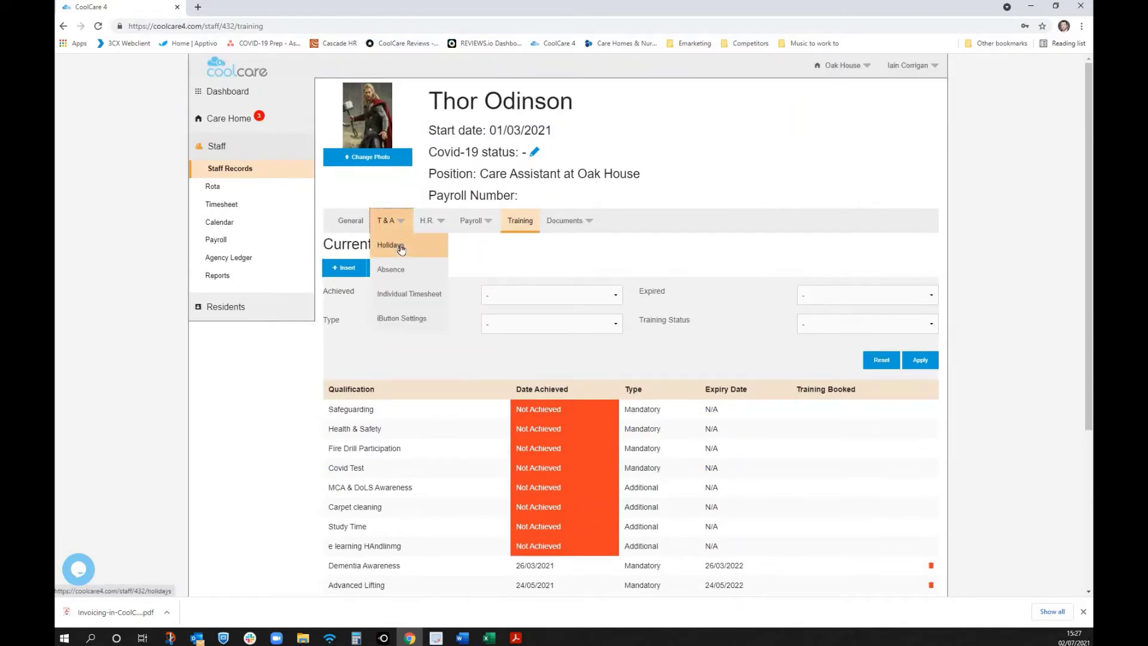
# - Review the staff member's holiday entitlement on the General tab and their Hours History
pyautogui.click(400, 247)
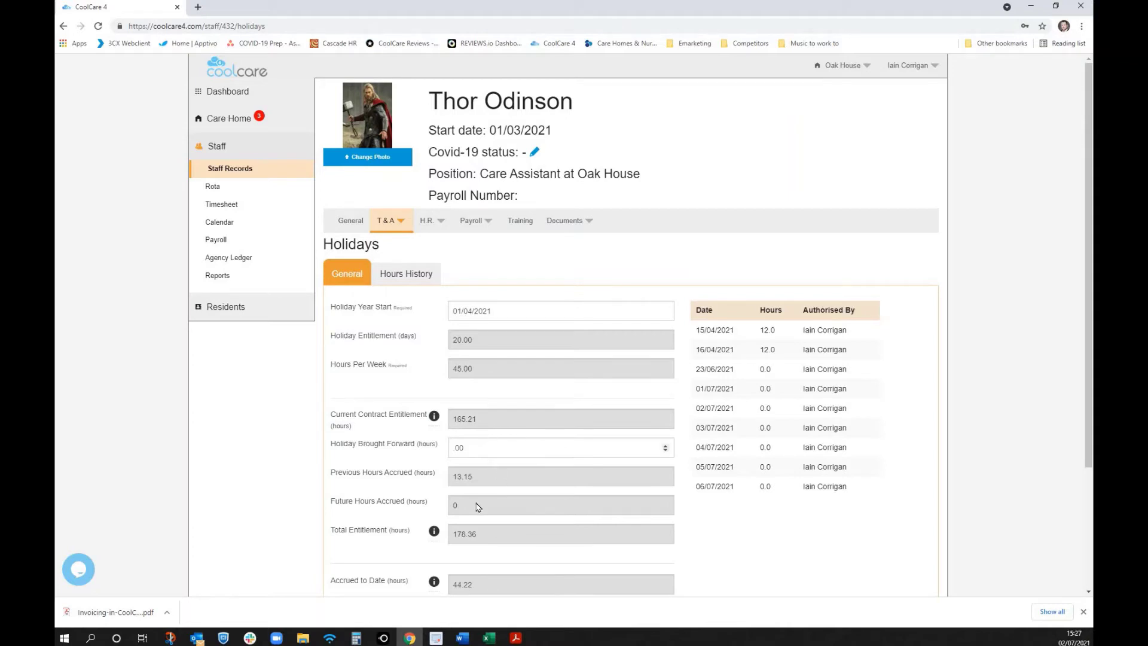
pyautogui.scroll(-1, 449, 465)
pyautogui.scroll(-1, 449, 465)
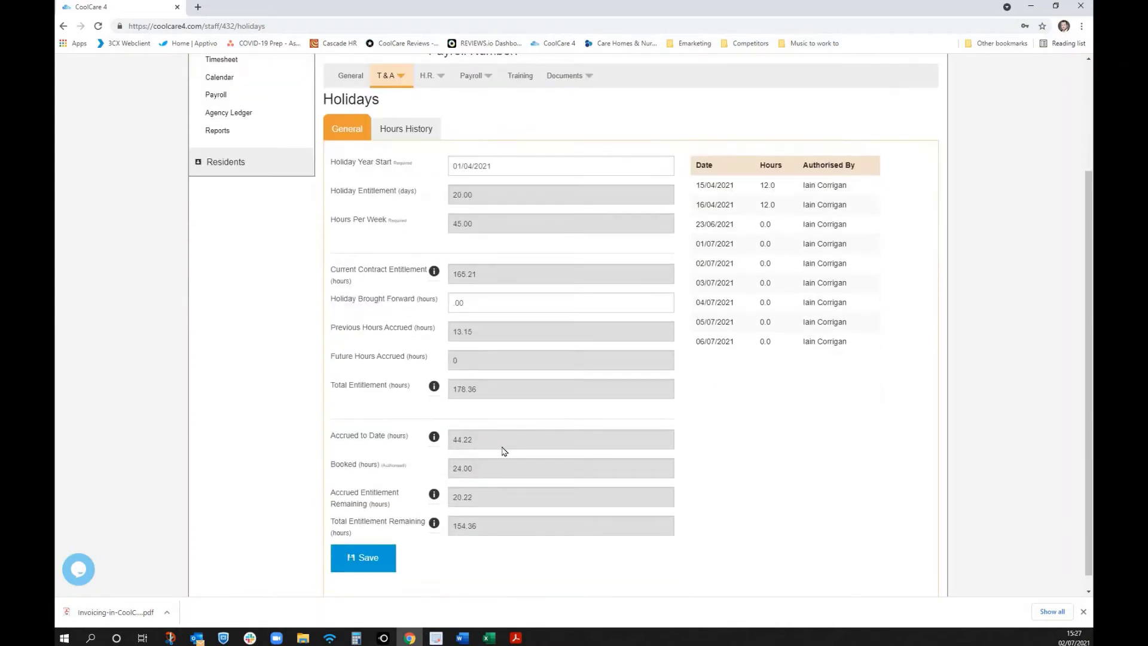
pyautogui.scroll(1, 458, 360)
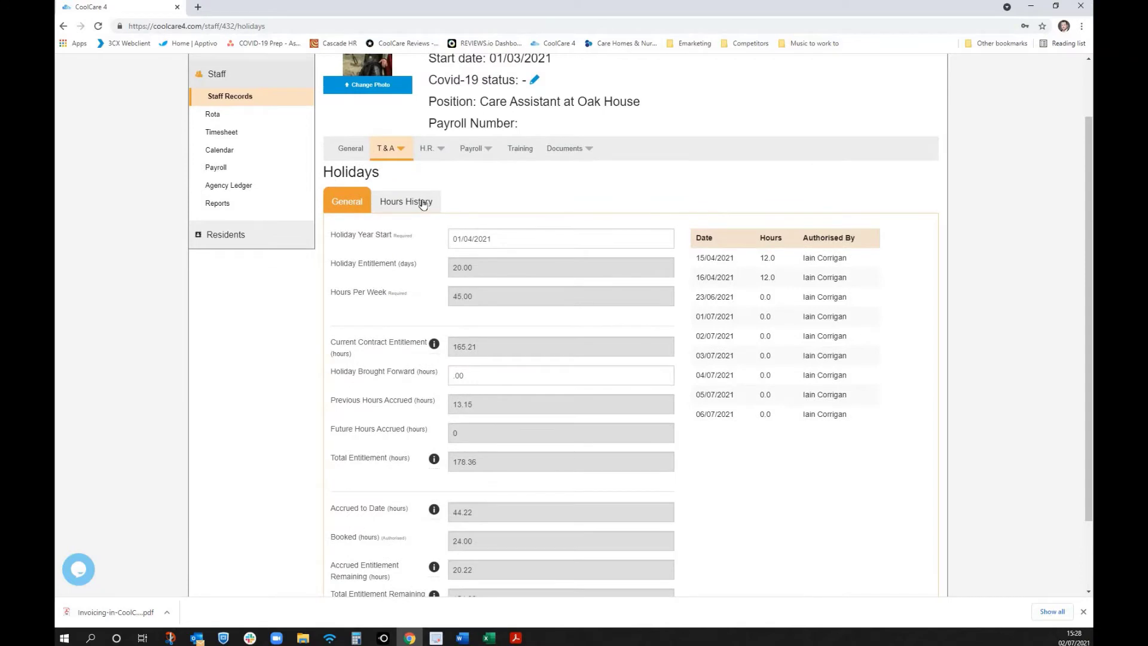
pyautogui.click(418, 201)
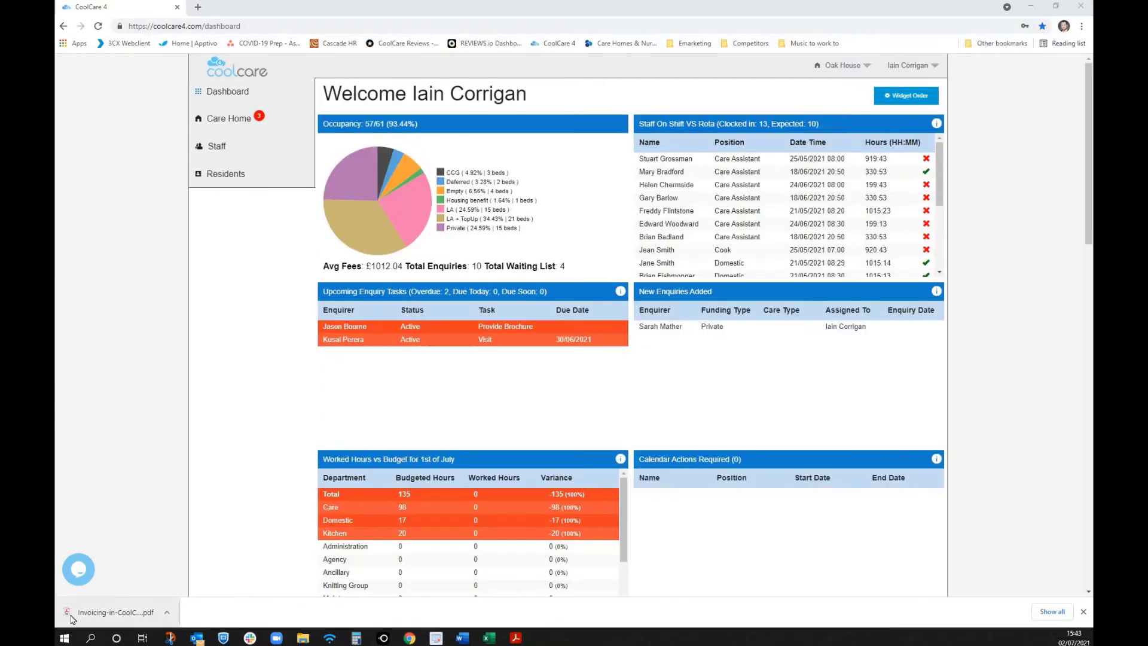
# - Show the staff rota from 02/07/2021 with the Care group's shifts expanded
pyautogui.click(217, 148)
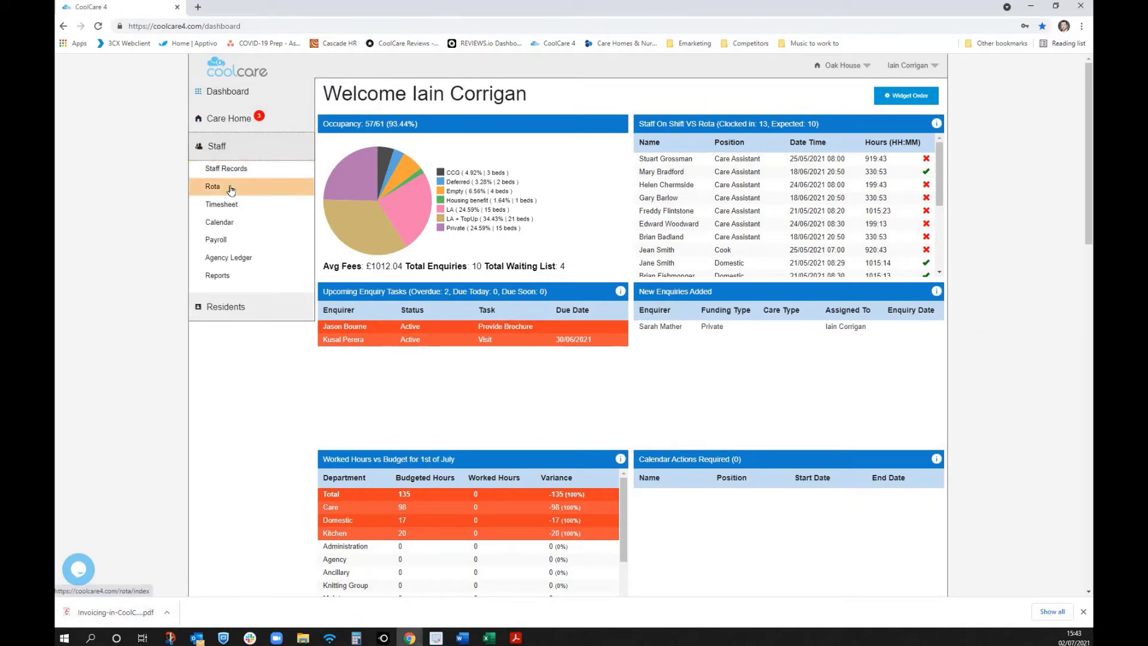
pyautogui.click(231, 189)
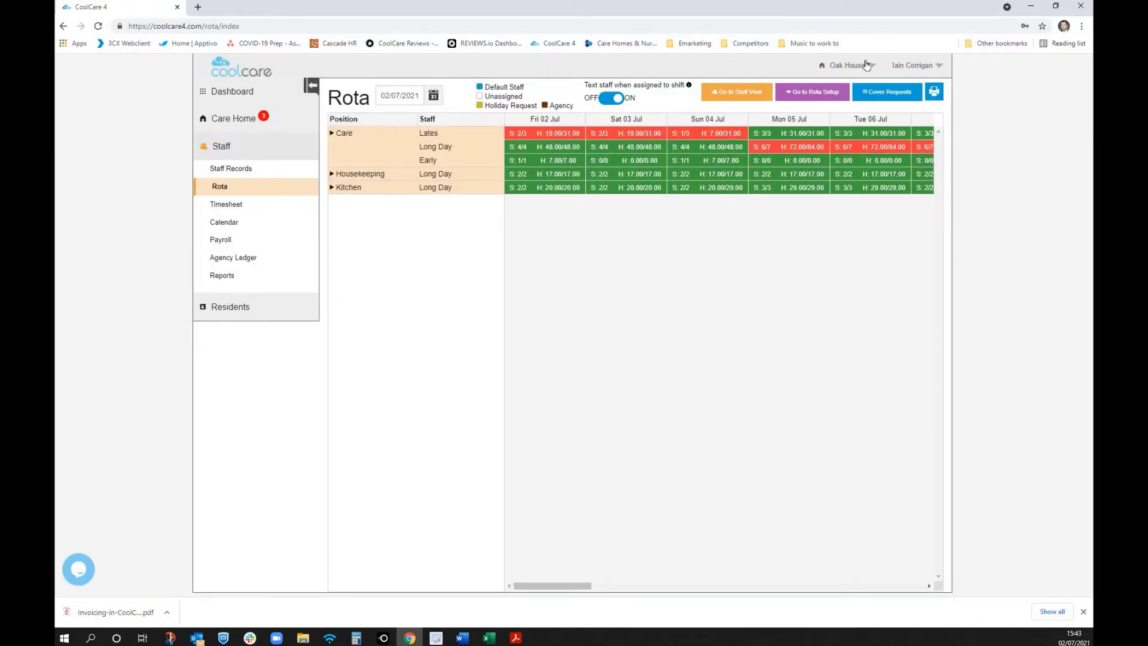
pyautogui.click(479, 152)
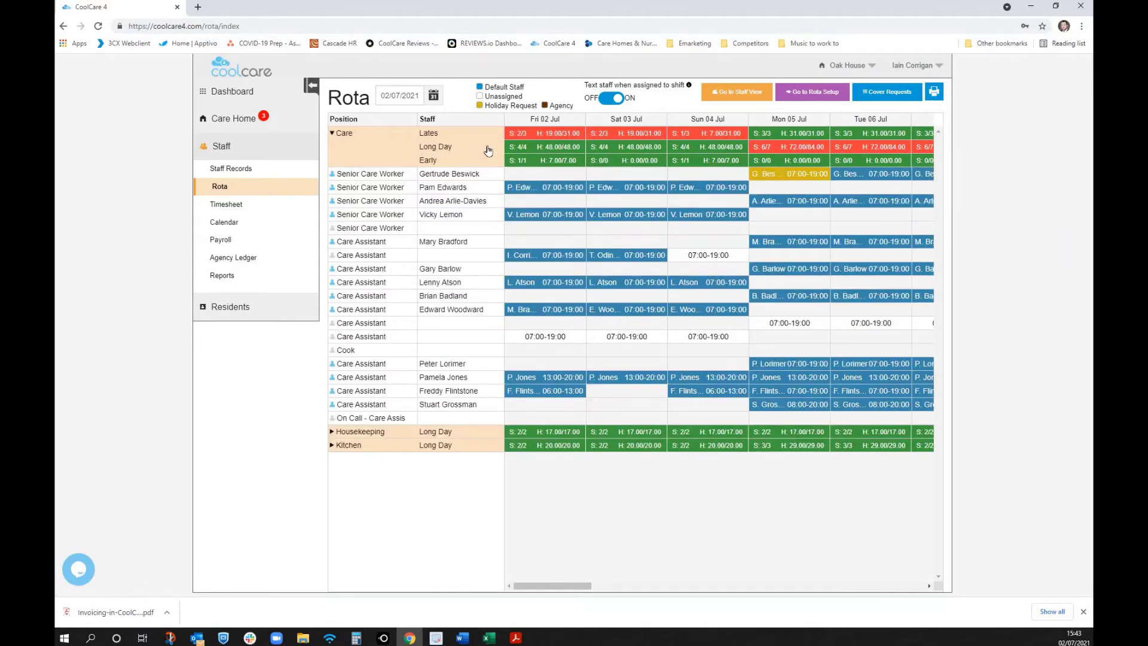
pyautogui.click(487, 150)
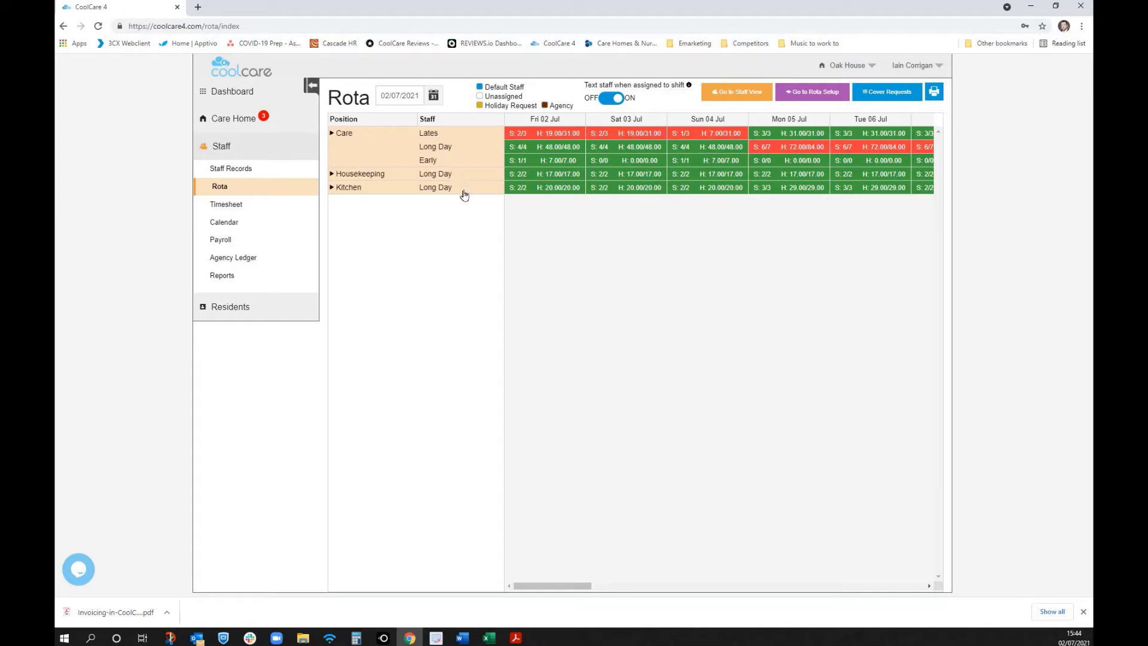
pyautogui.click(468, 153)
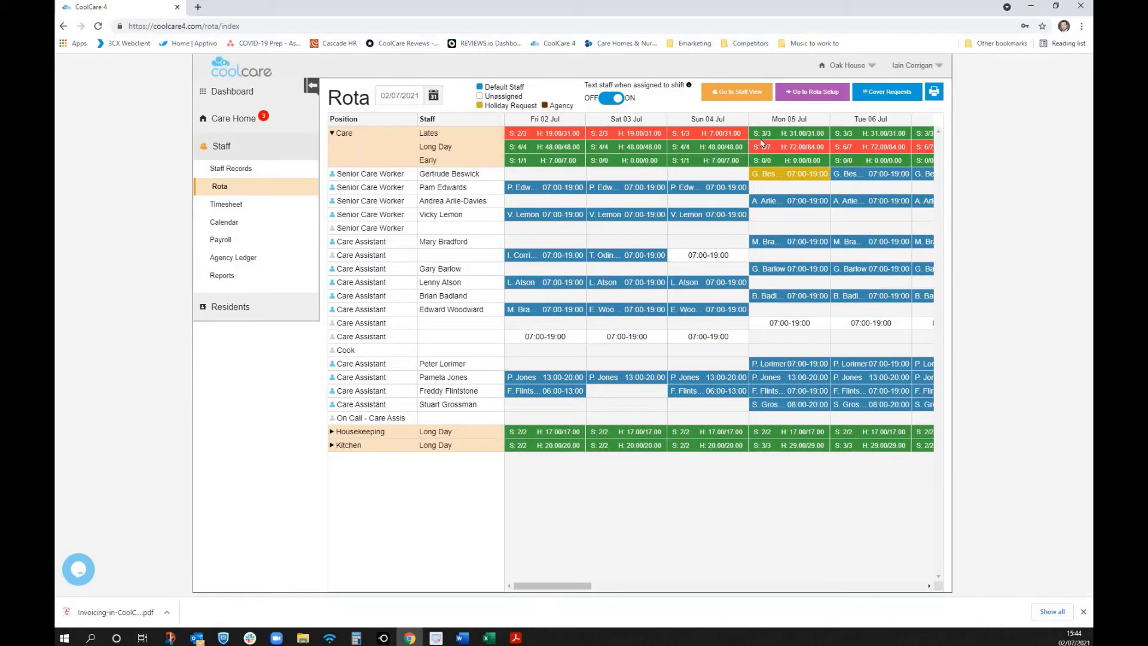
pyautogui.moveTo(561, 592); pyautogui.dragTo(738, 593)
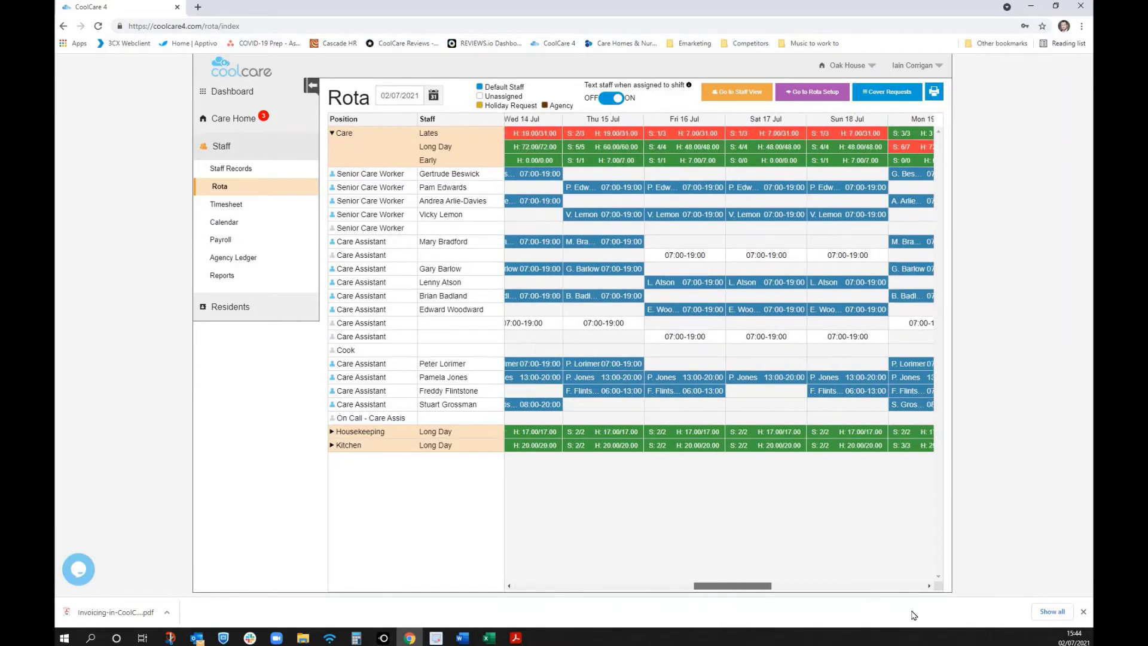
pyautogui.moveTo(913, 615); pyautogui.dragTo(956, 622)
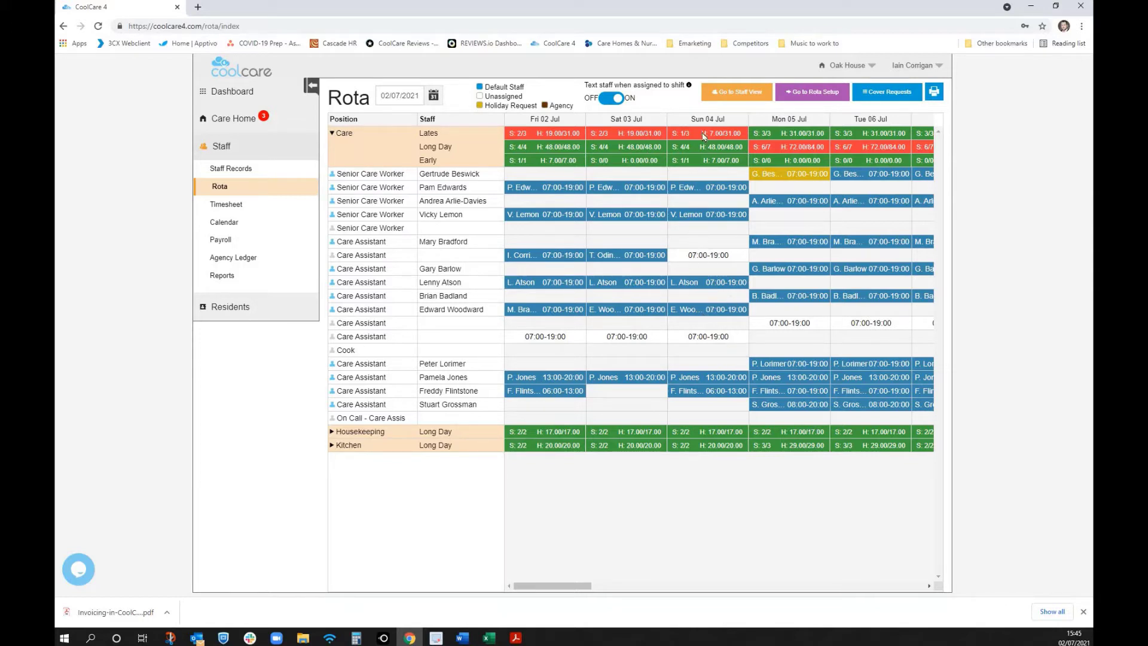
# - Text a bank worker asking them to cover the unassigned Sun 04 Jul Lates shift
pyautogui.click(722, 260)
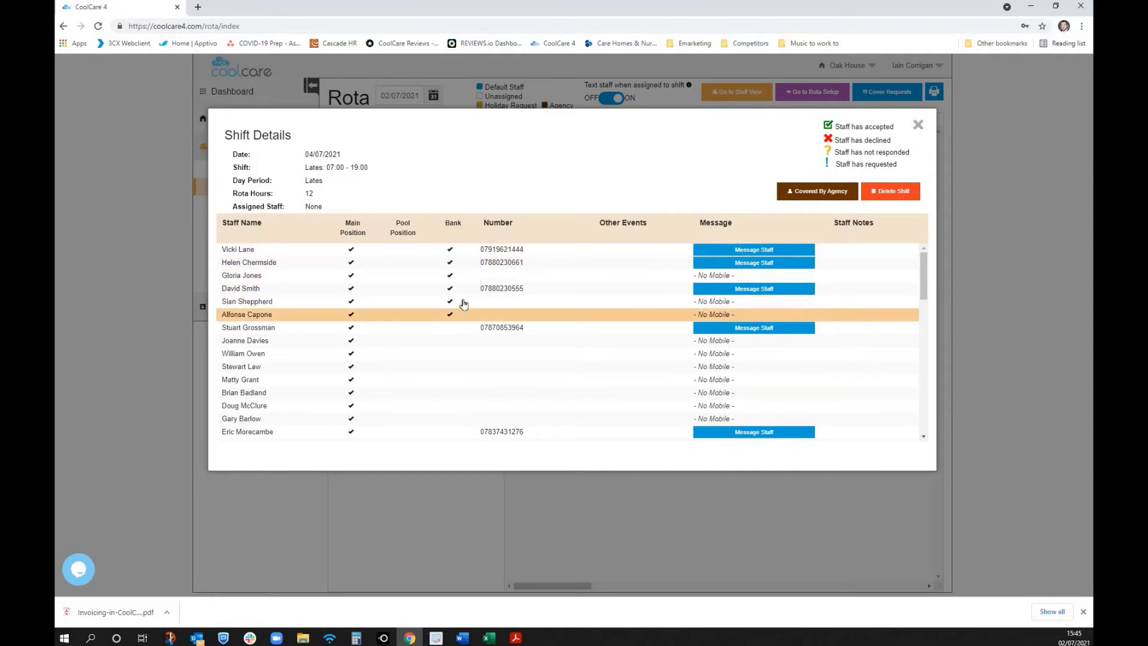
pyautogui.scroll(-5, 472, 317)
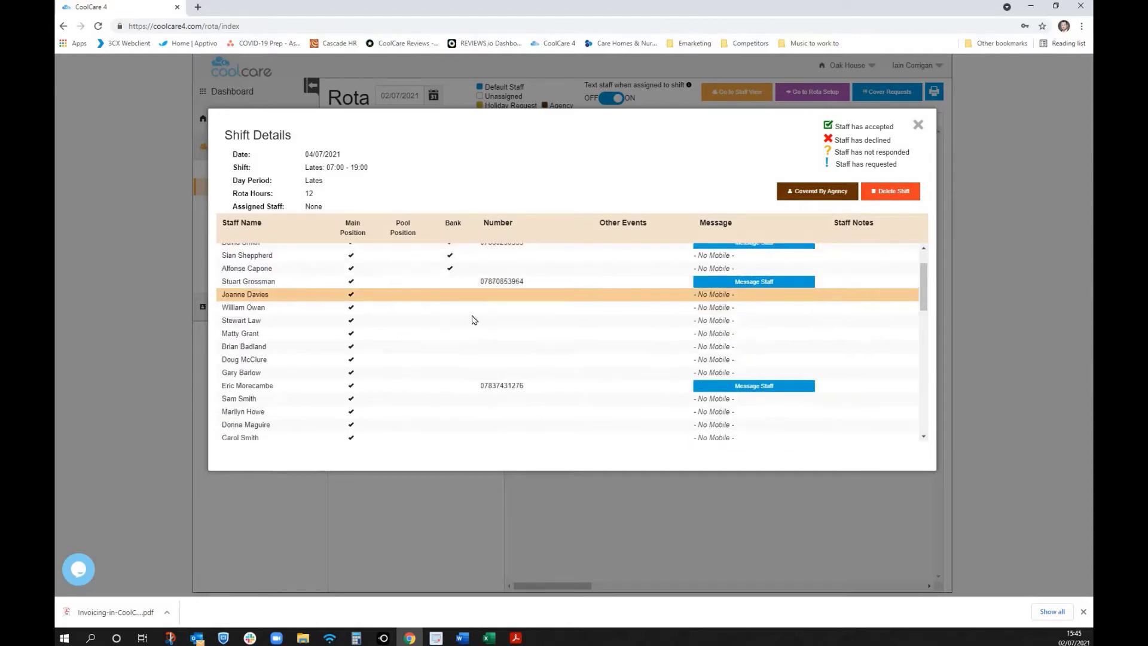
pyautogui.scroll(5, 472, 316)
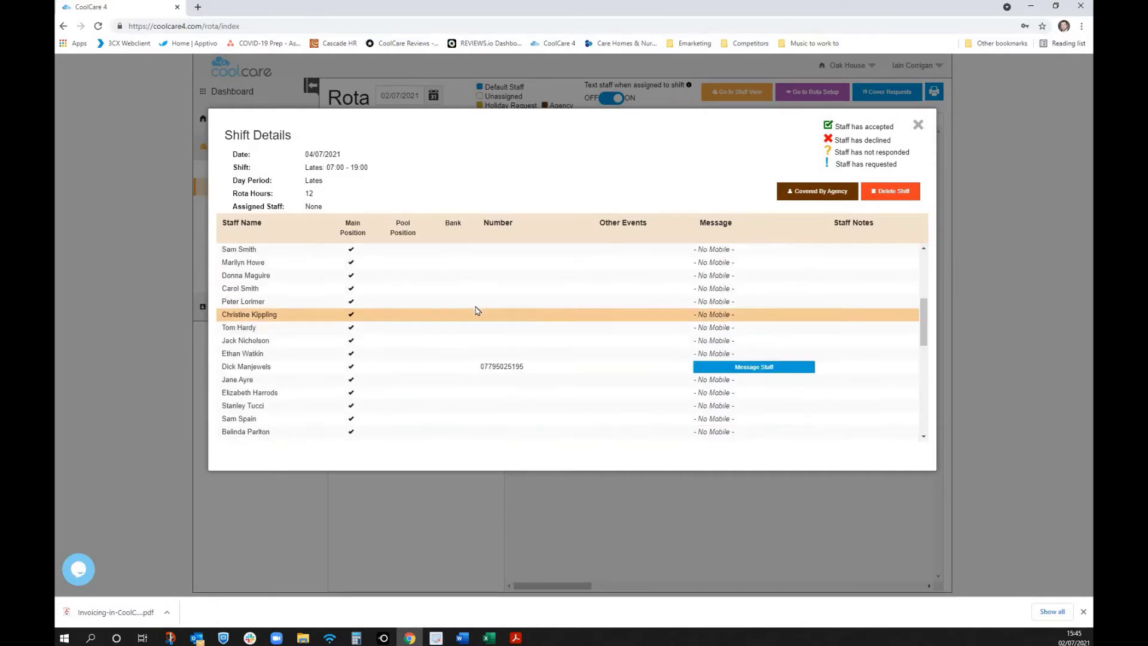
pyautogui.scroll(-3, 463, 292)
pyautogui.scroll(3, 472, 277)
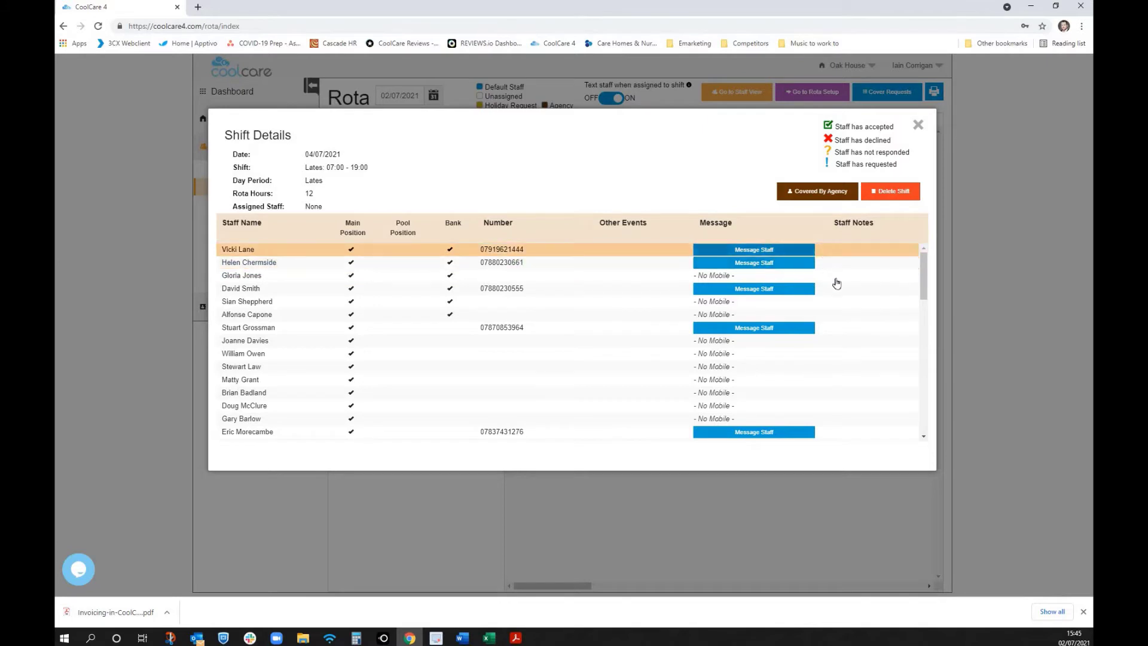
pyautogui.scroll(-10, 830, 306)
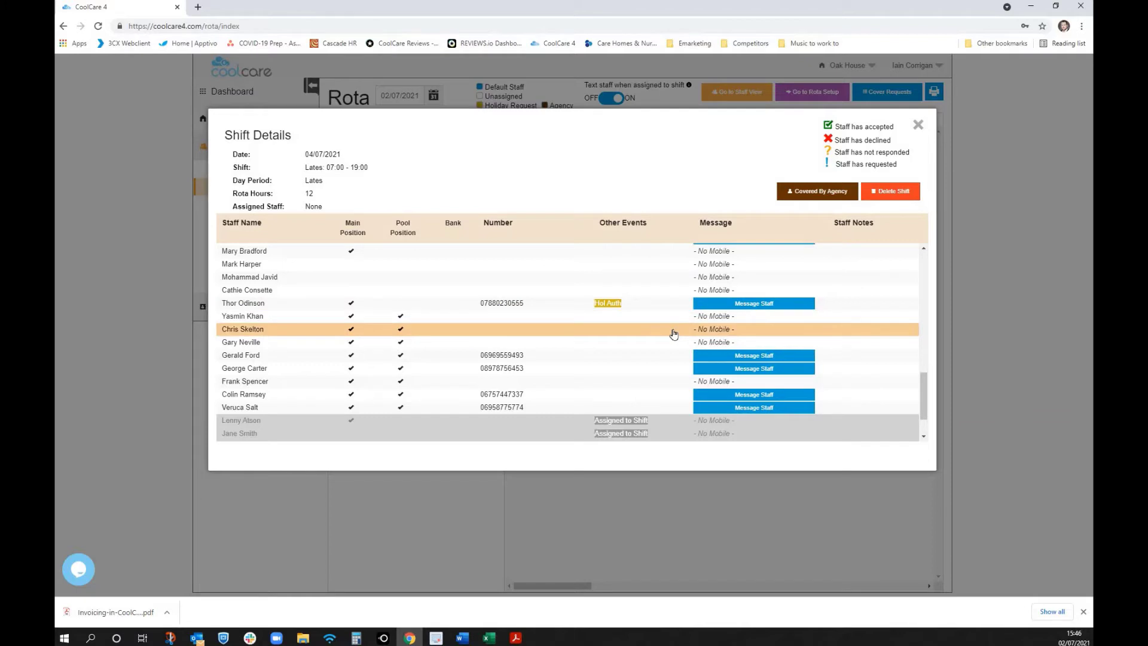
pyautogui.click(773, 305)
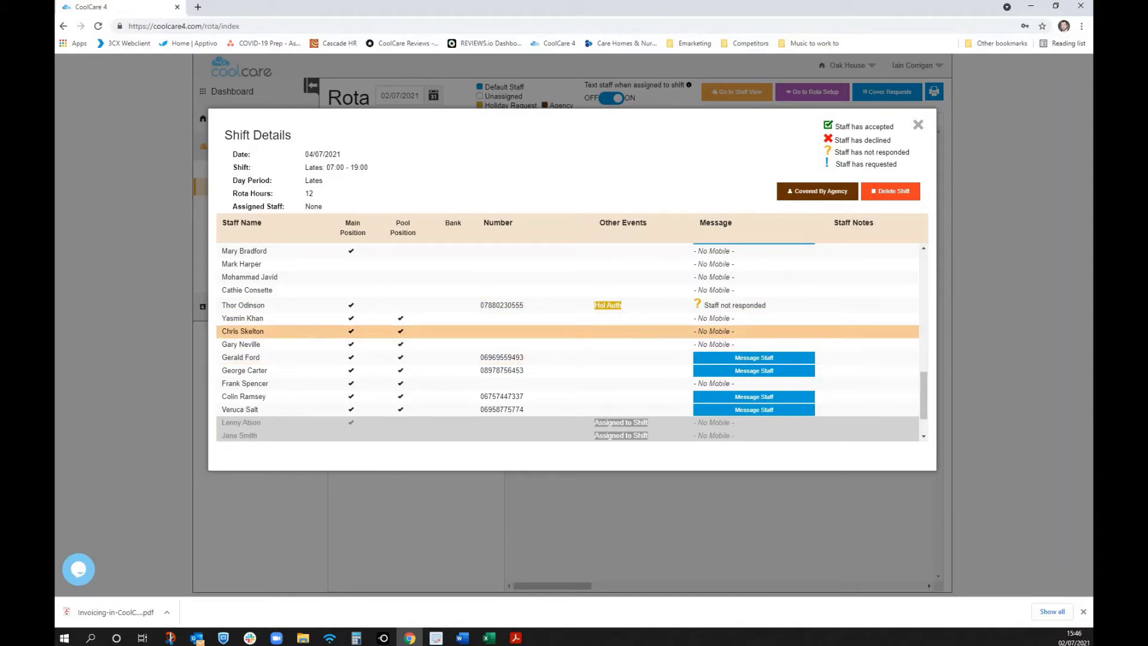
pyautogui.click(383, 637)
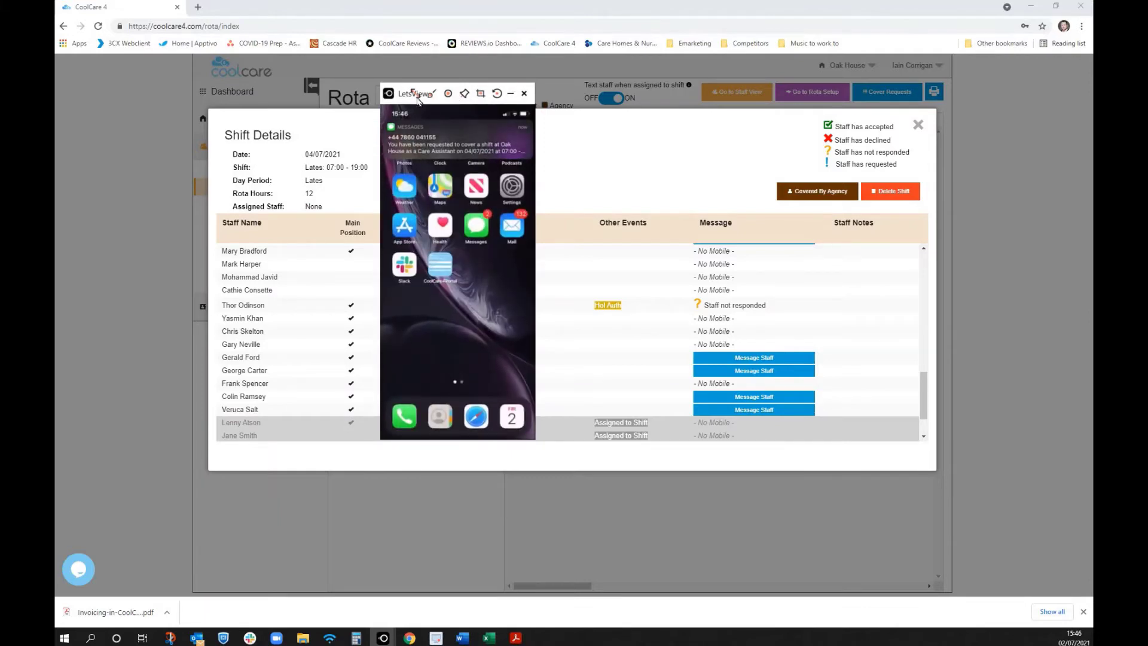
# - Enlarge the phone mirror to see the reply and close the shift details
pyautogui.doubleClick(508, 182)
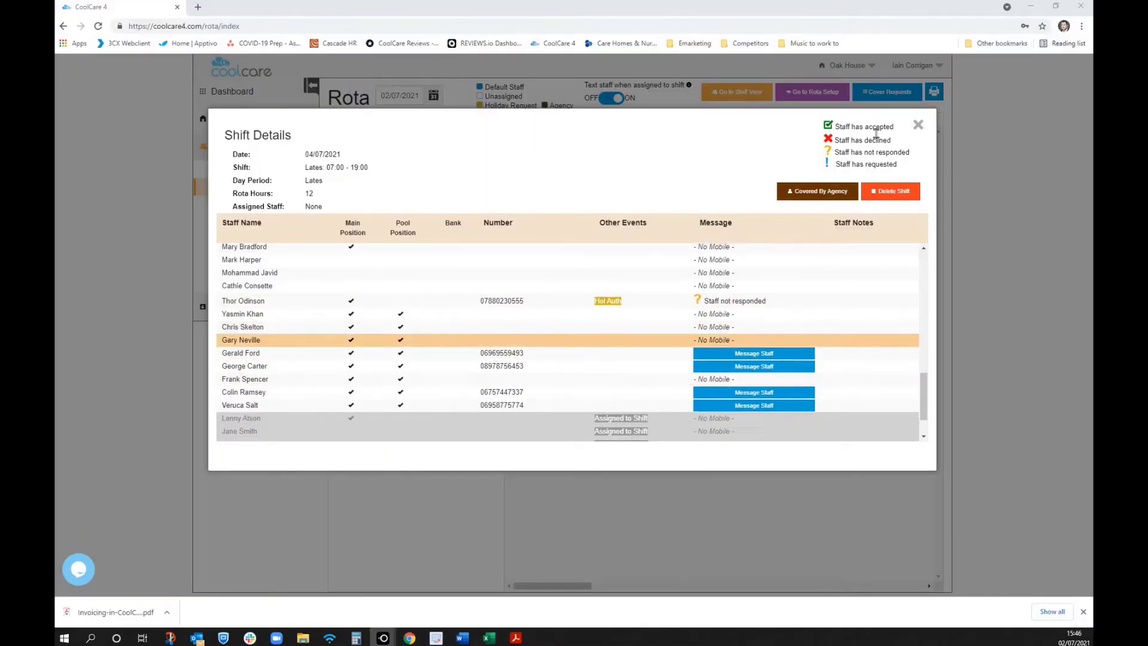
pyautogui.scroll(-2, 758, 337)
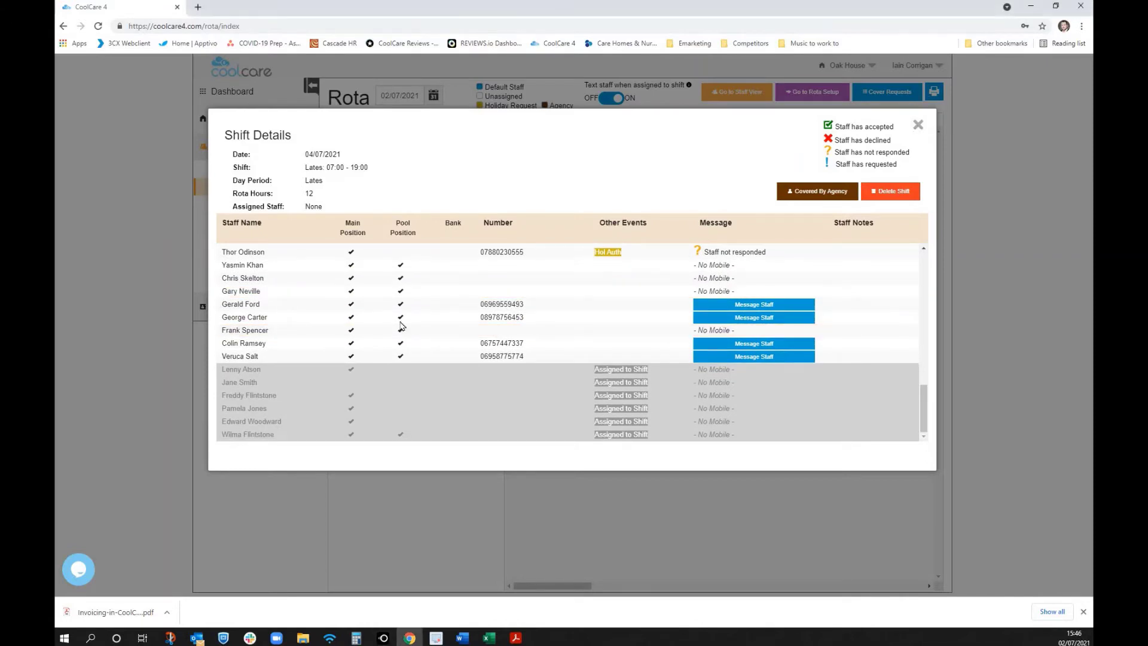
pyautogui.click(917, 129)
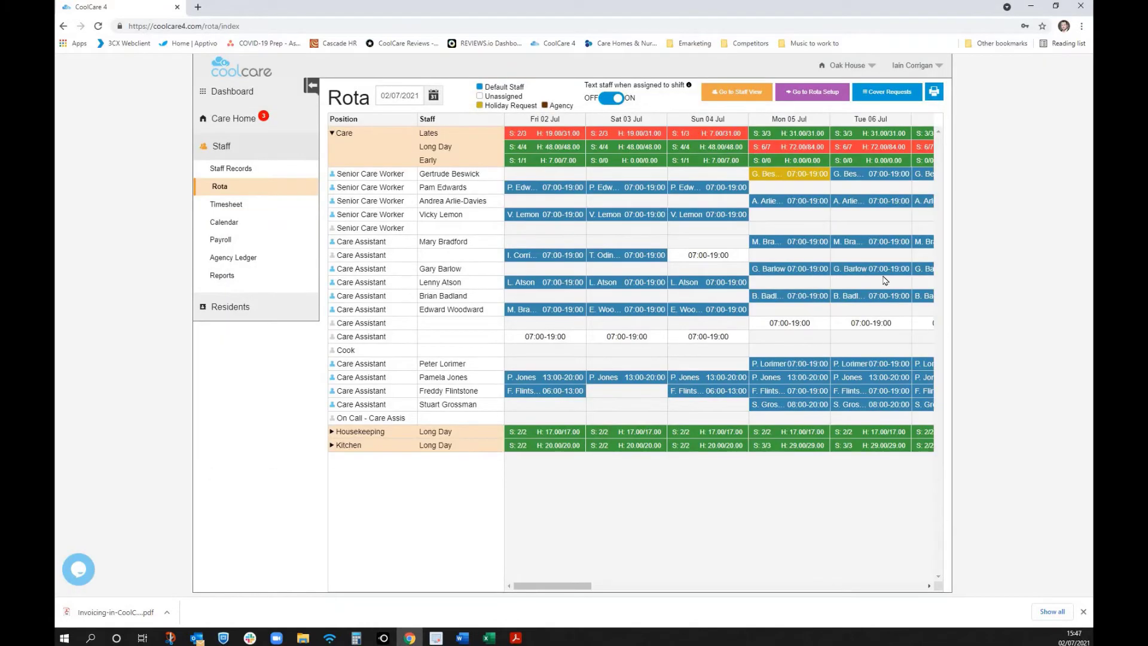
# - Confirm the Sun 04 Jul Lates shift shows the acceptance note 'Sure why not', then close it
pyautogui.click(716, 255)
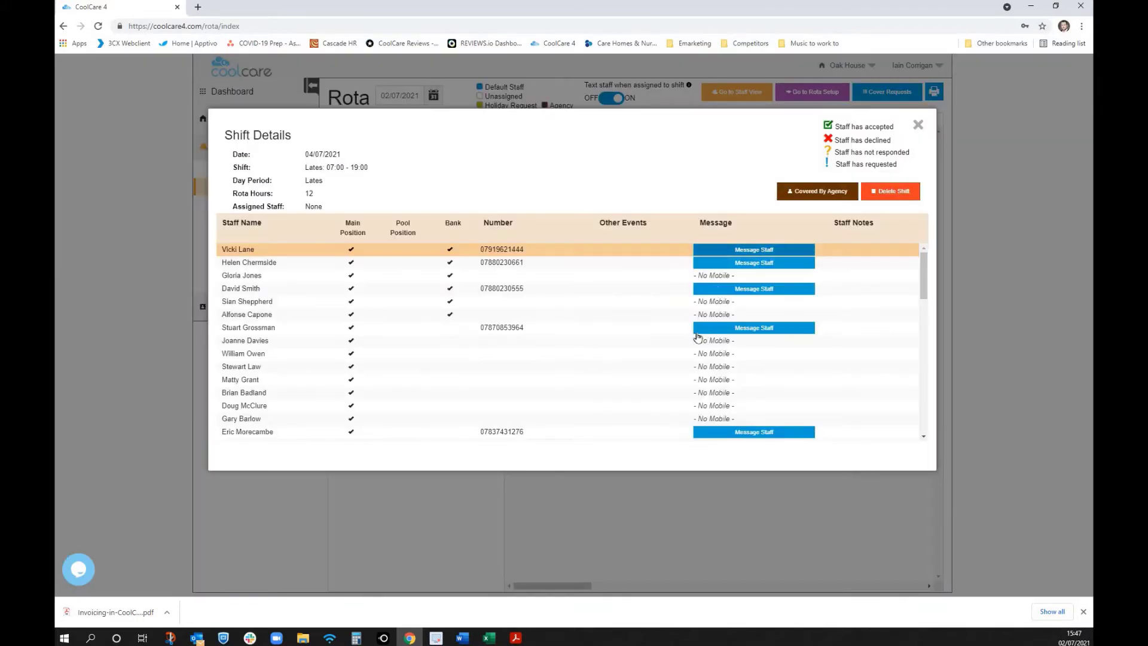
pyautogui.scroll(-6, 698, 333)
pyautogui.scroll(10, 698, 333)
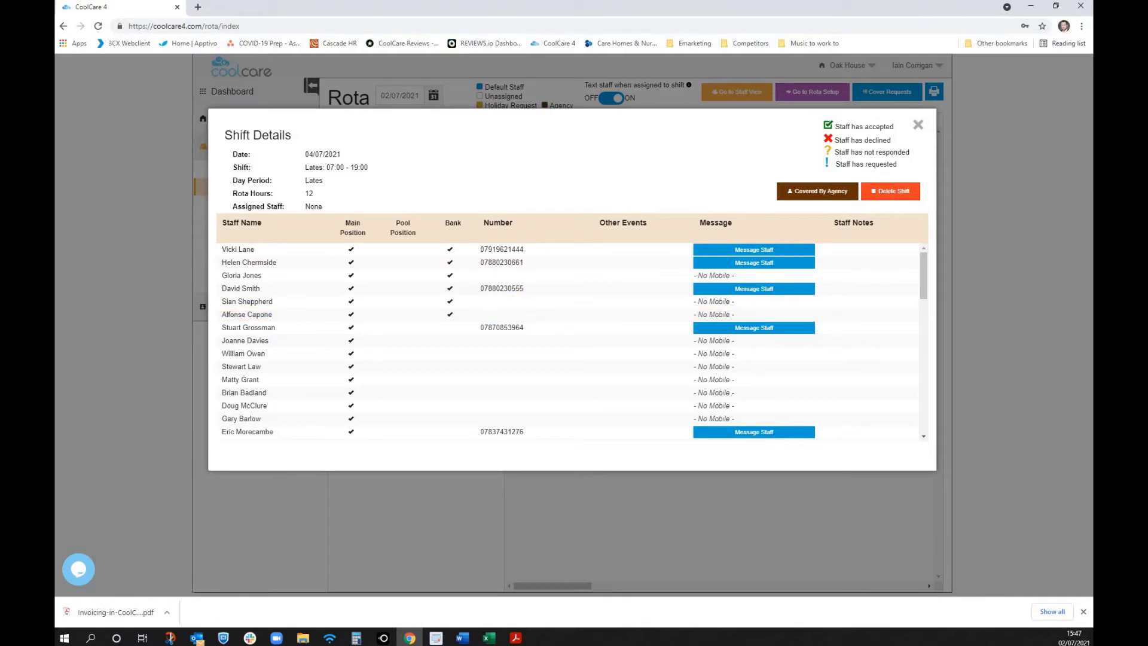
pyautogui.hotkey('alt', 'Tab')
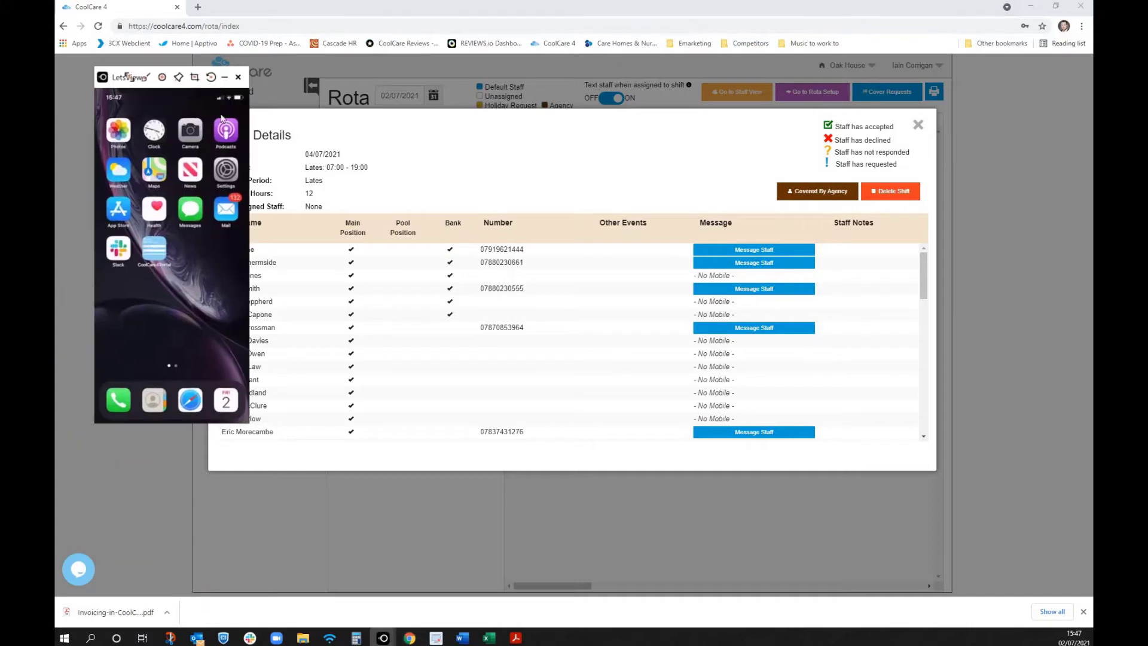
pyautogui.scroll(-1, 788, 278)
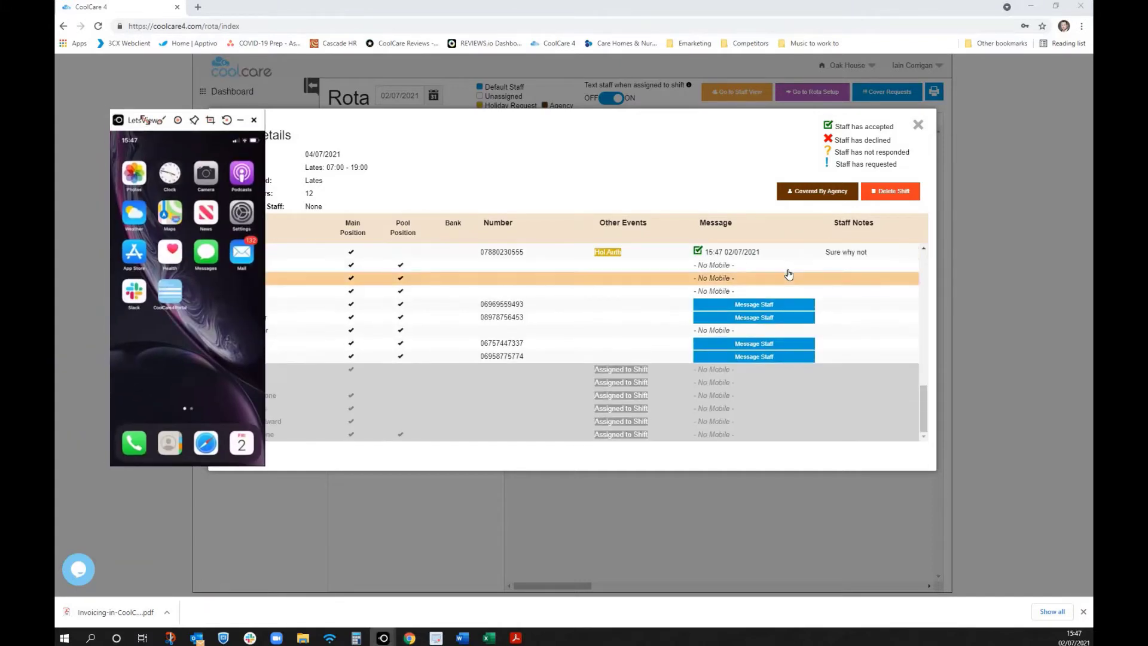
pyautogui.scroll(3, 777, 311)
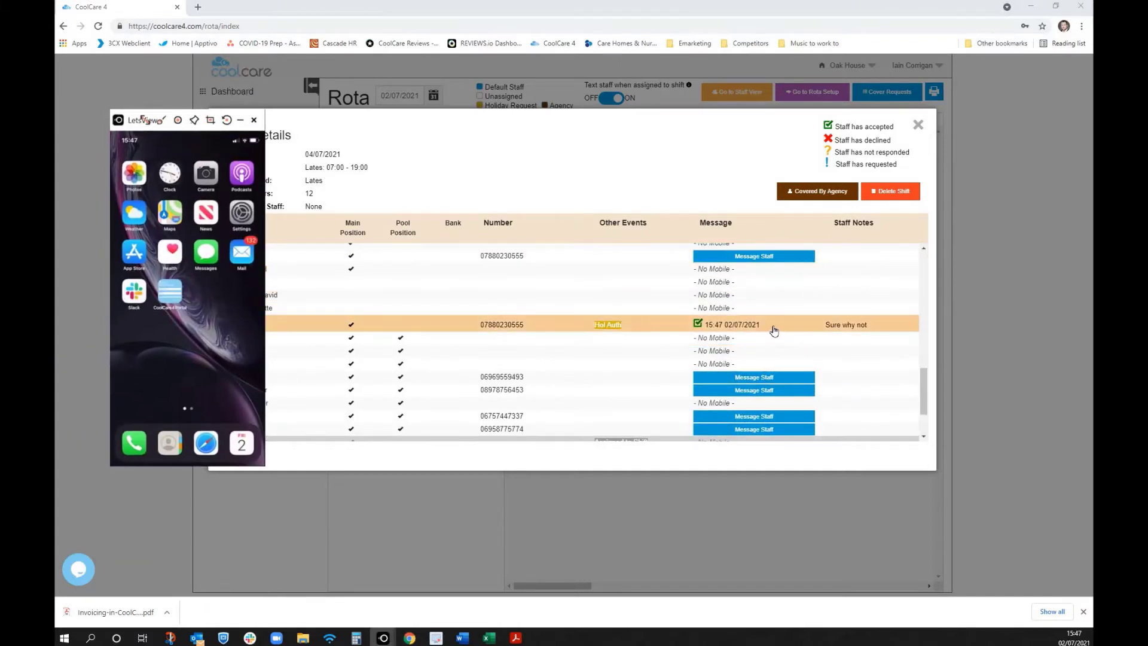
pyautogui.click(774, 330)
pyautogui.click(259, 583)
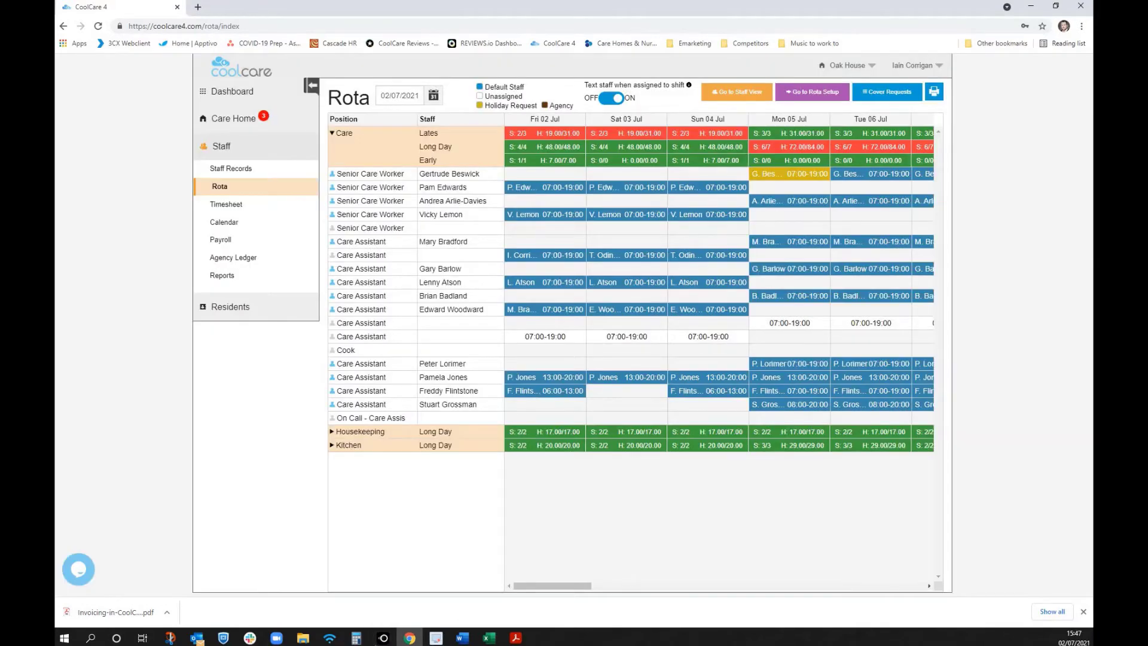
# - Show the phone's text confirming assignment to the 04/07/2021 07:00-19:00 shift
pyautogui.moveTo(383, 637)
pyautogui.click(445, 547)
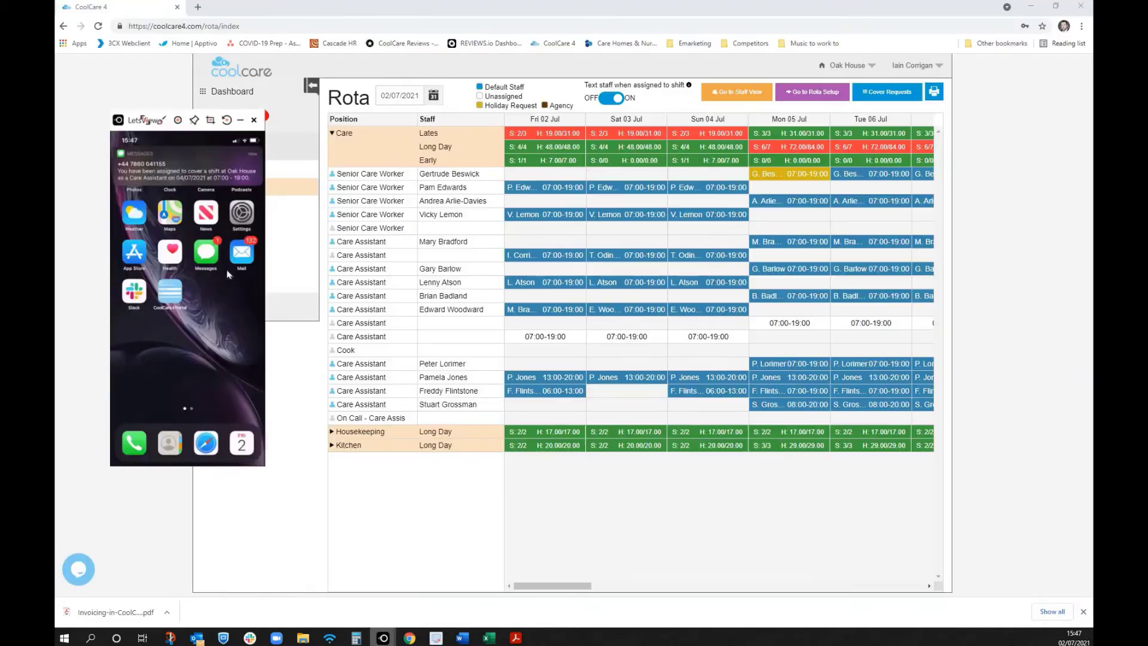
pyautogui.click(211, 244)
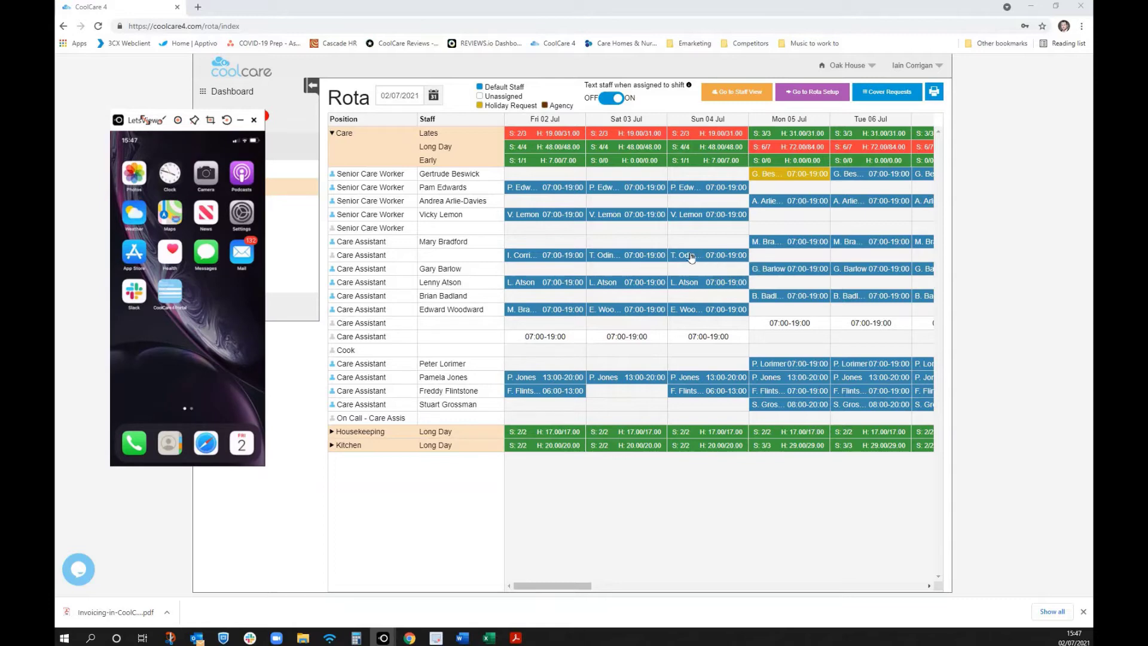
pyautogui.click(891, 95)
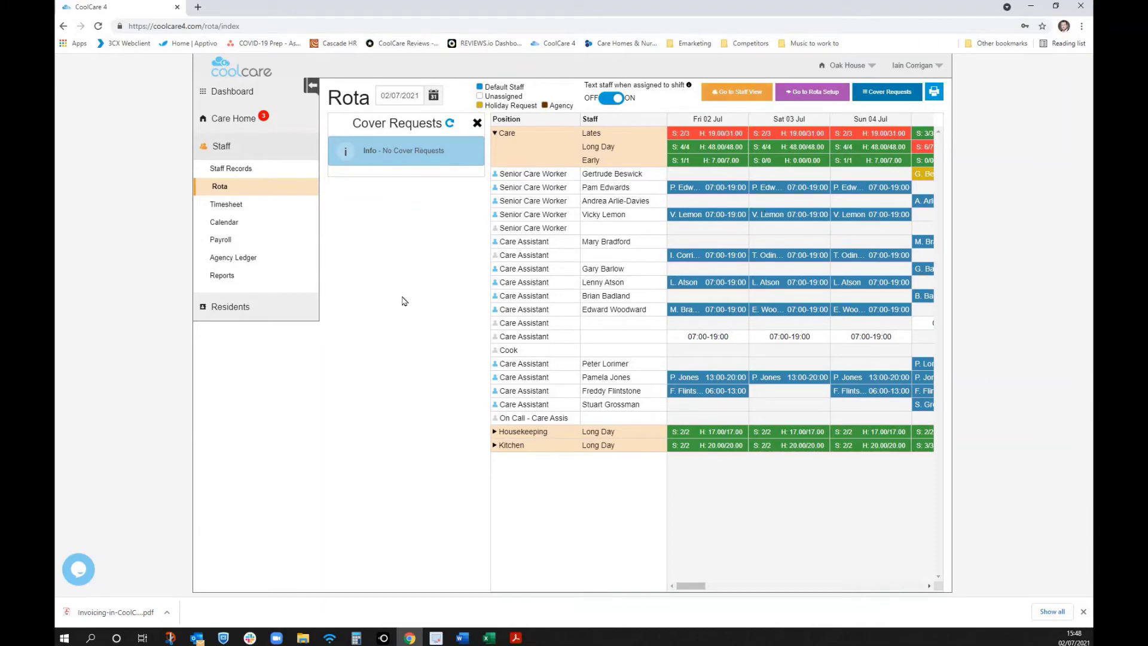
pyautogui.click(477, 124)
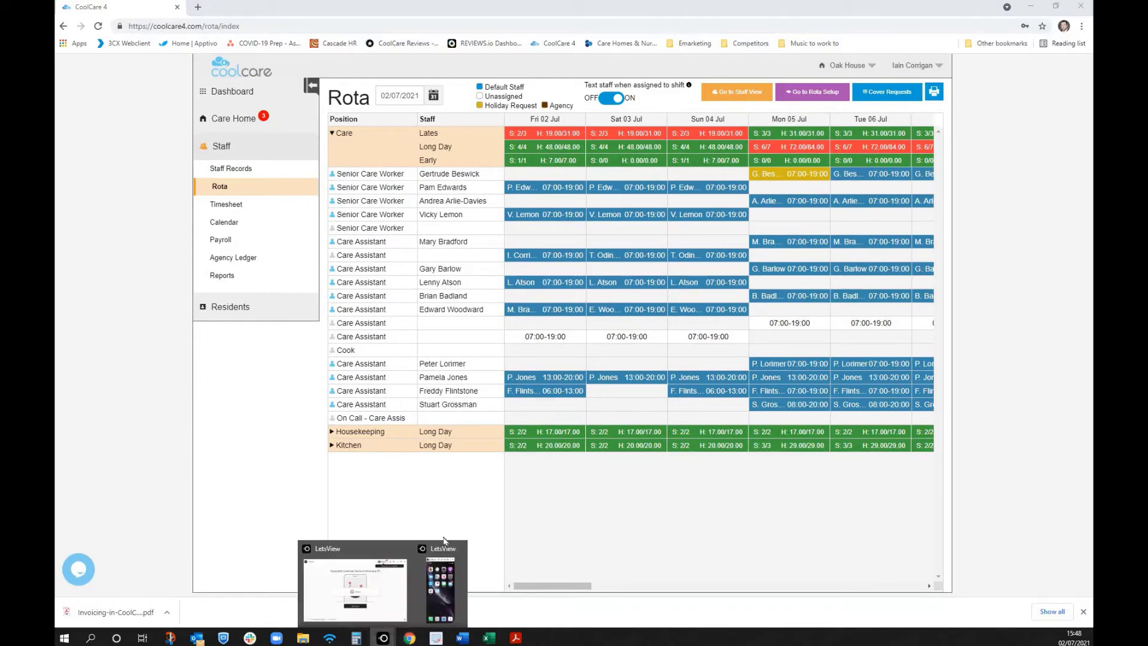
pyautogui.moveTo(385, 637)
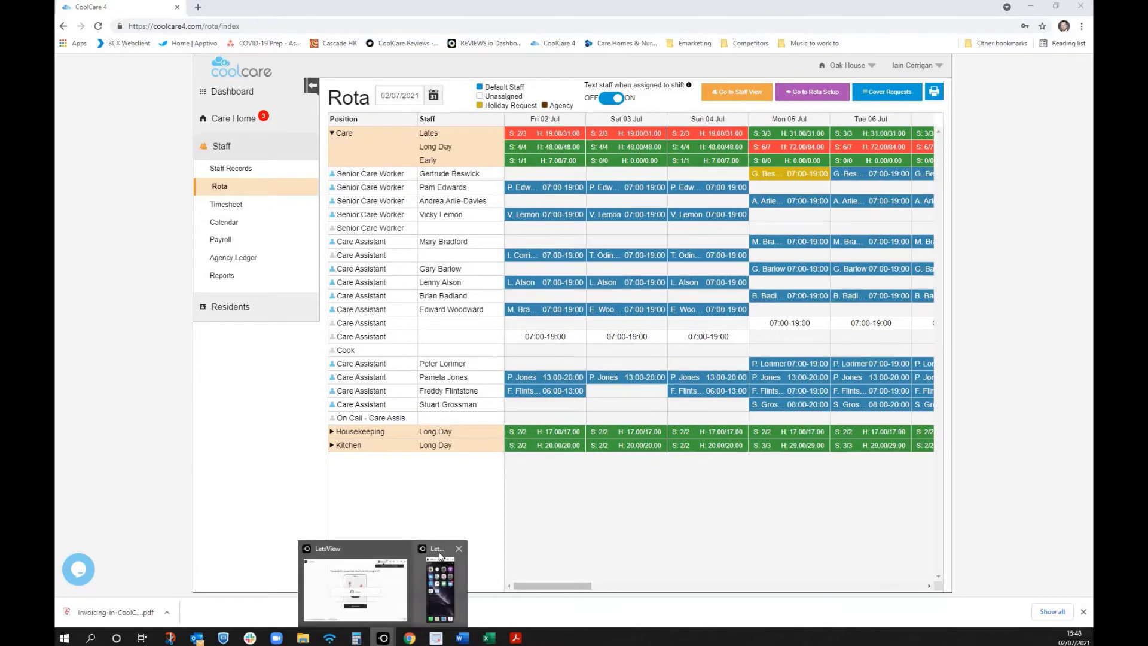
pyautogui.click(439, 554)
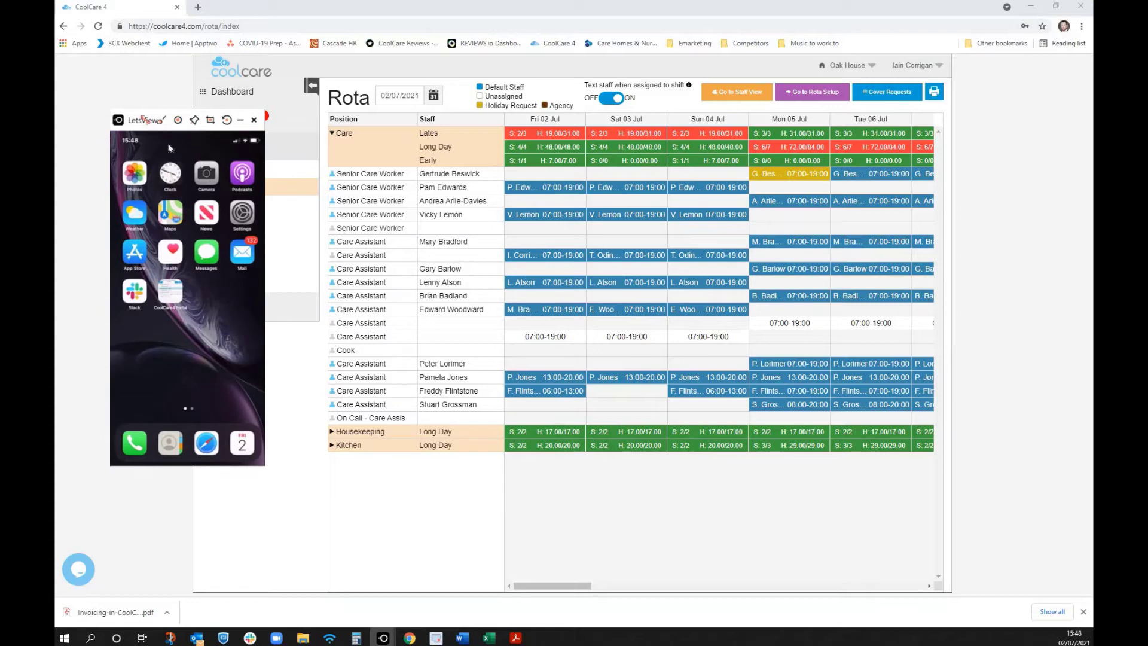
pyautogui.doubleClick(146, 123)
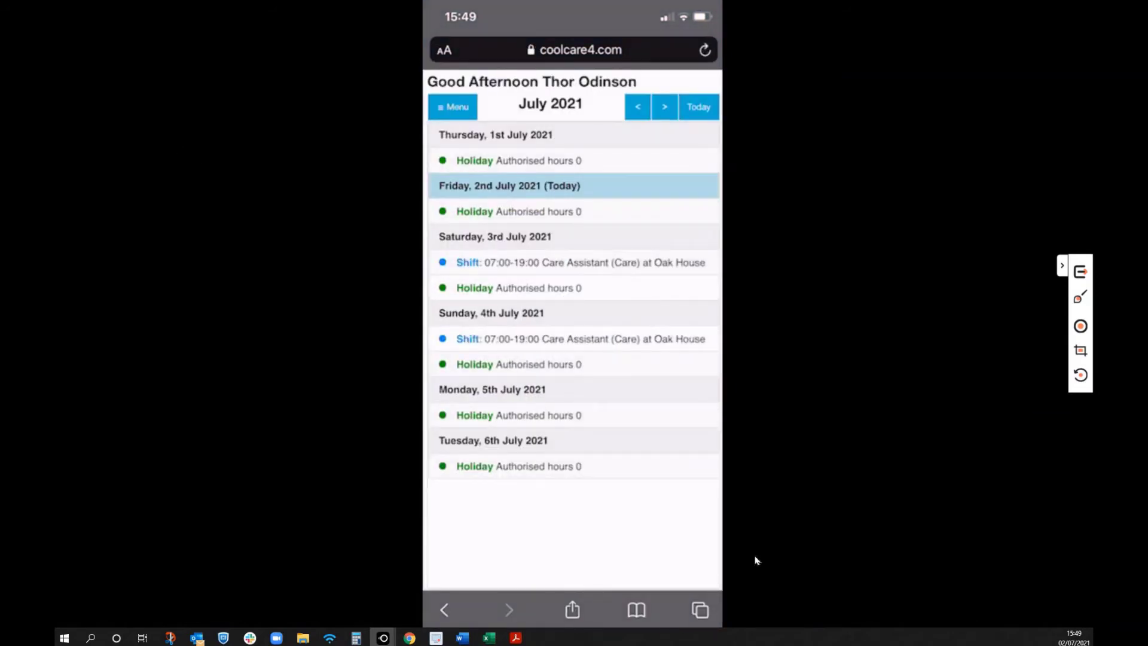
pyautogui.click(1081, 277)
# - List the 05/07 and 06/07/2021 Care Assistant cover requests beside the rota, phone mirror alongside
pyautogui.click(361, 183)
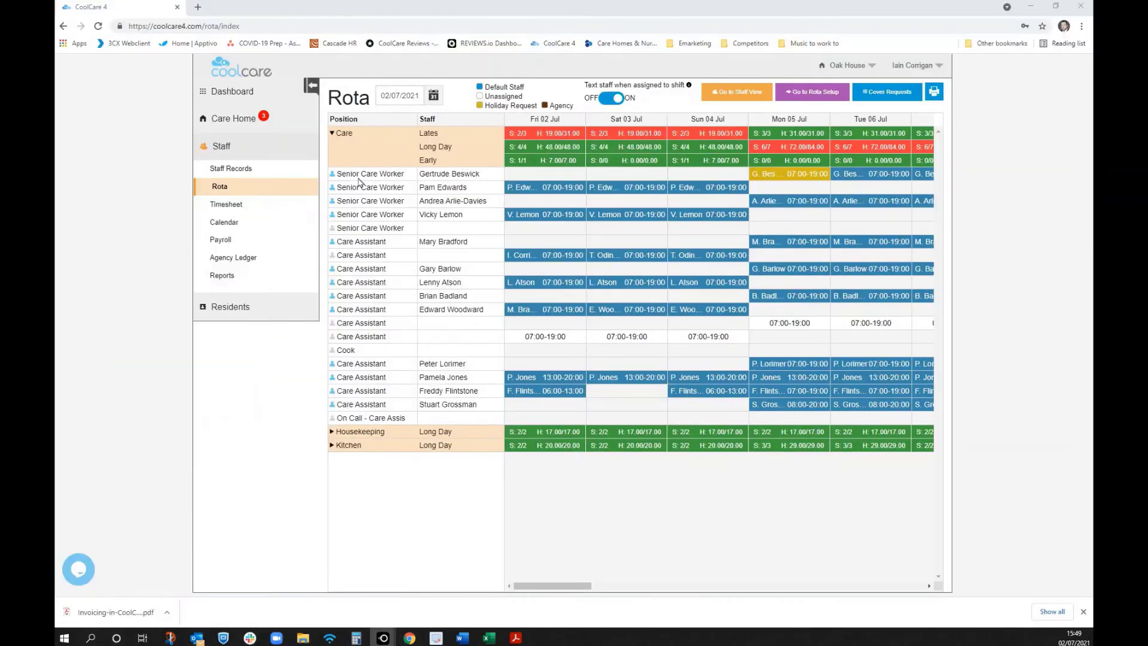
pyautogui.click(890, 95)
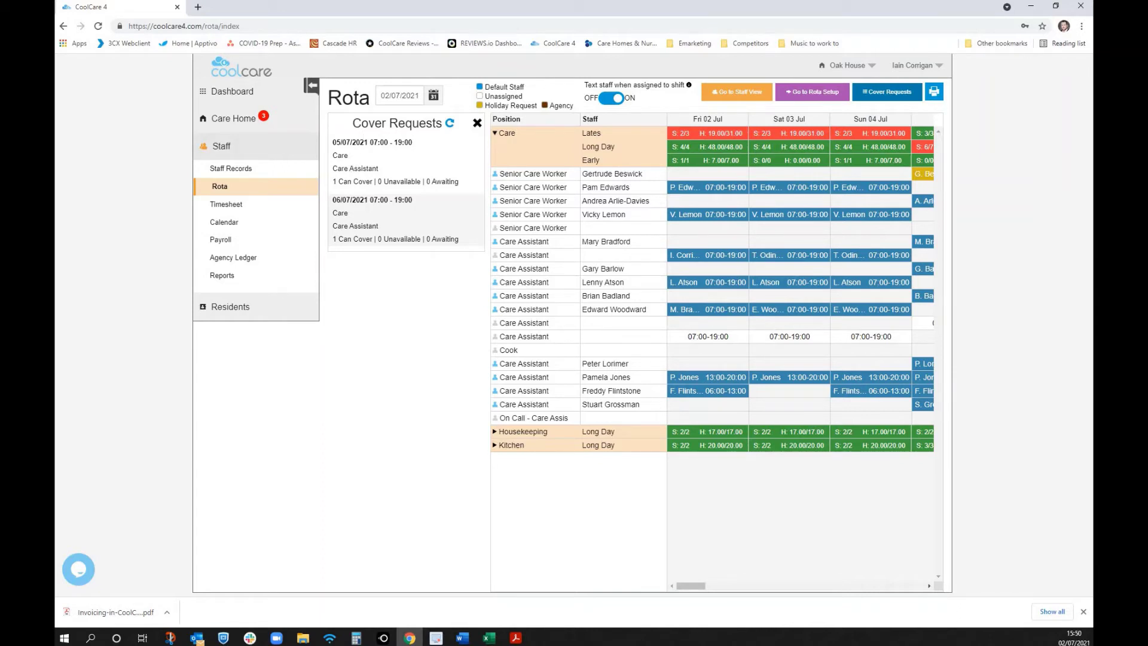
pyautogui.moveTo(55, 139); pyautogui.dragTo(94, 91)
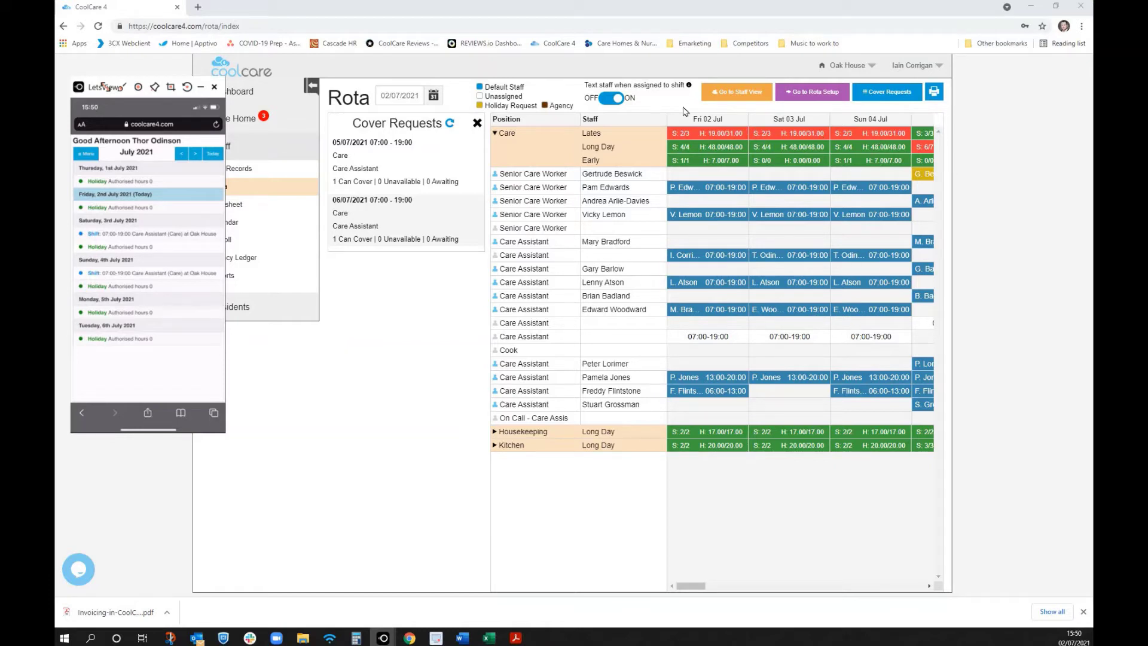
# - Assign the requesting care assistant to the unassigned Mon 05 Jul 07:00–19:00 Long Day shift
pyautogui.click(928, 588)
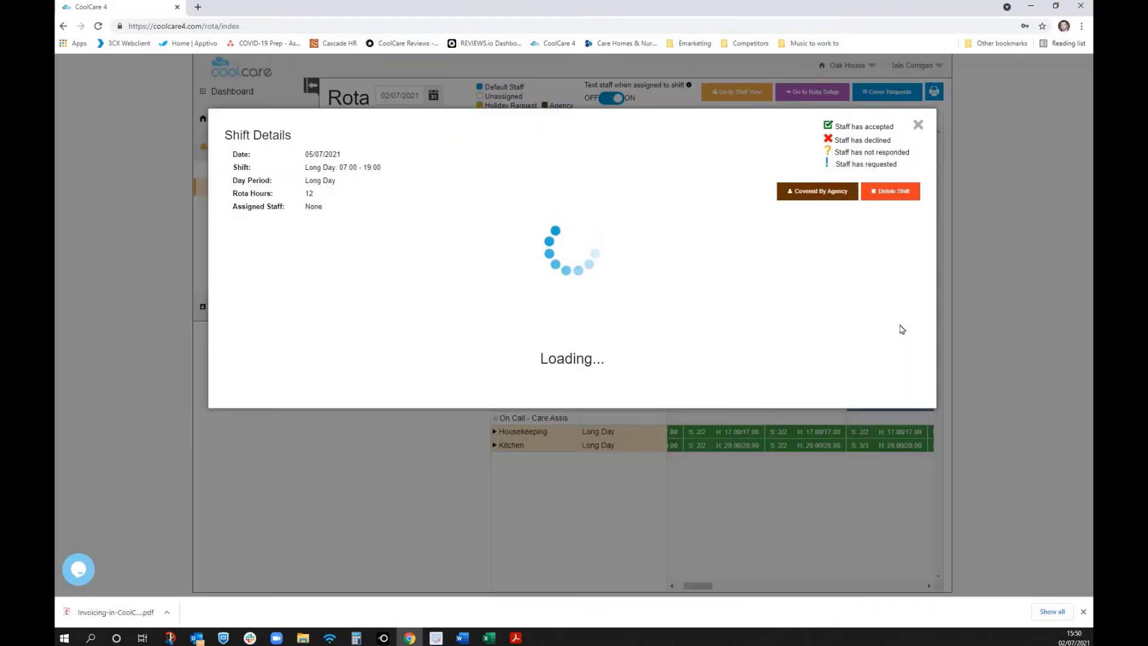
pyautogui.click(899, 329)
pyautogui.scroll(-5, 862, 301)
pyautogui.scroll(-5, 862, 301)
pyautogui.scroll(3, 845, 303)
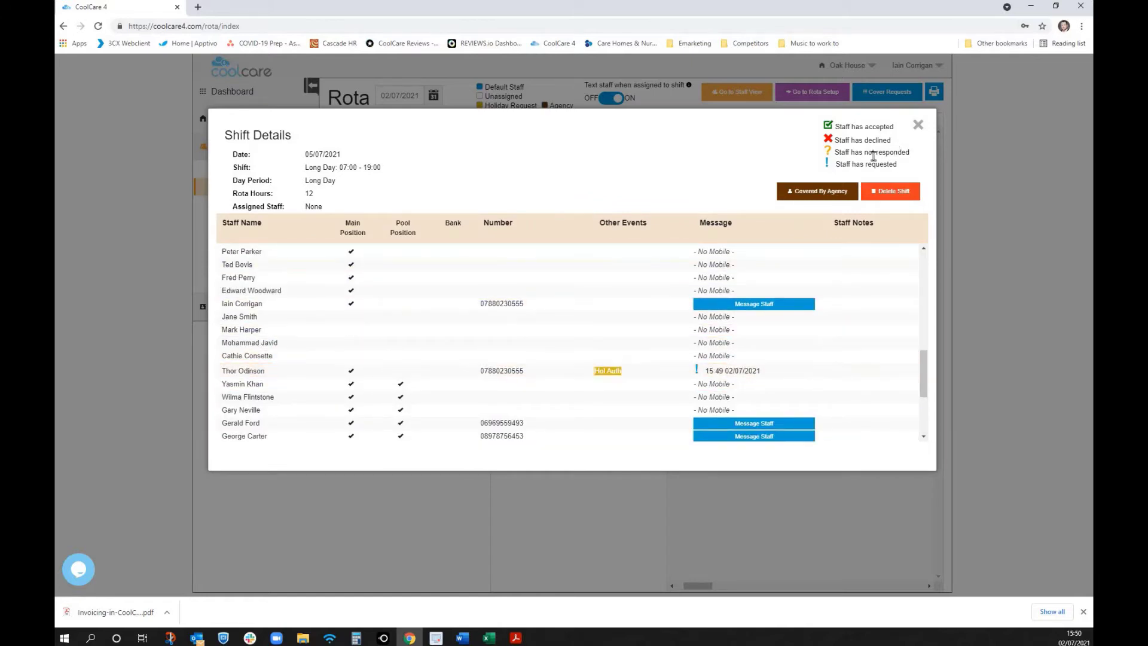
pyautogui.click(720, 376)
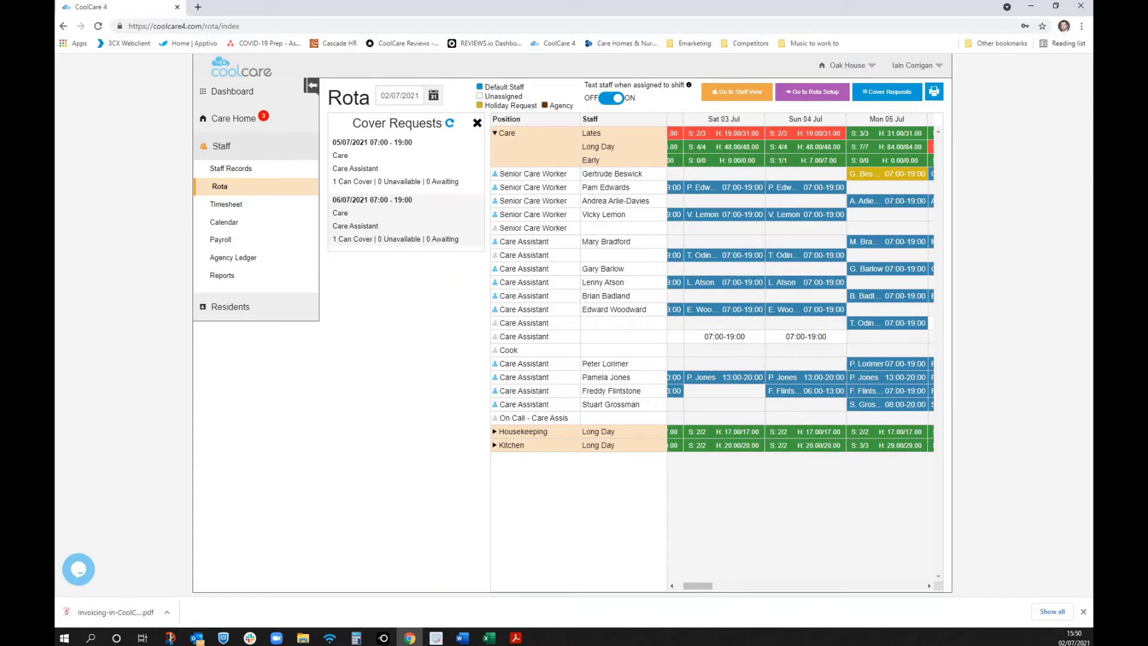
pyautogui.click(384, 638)
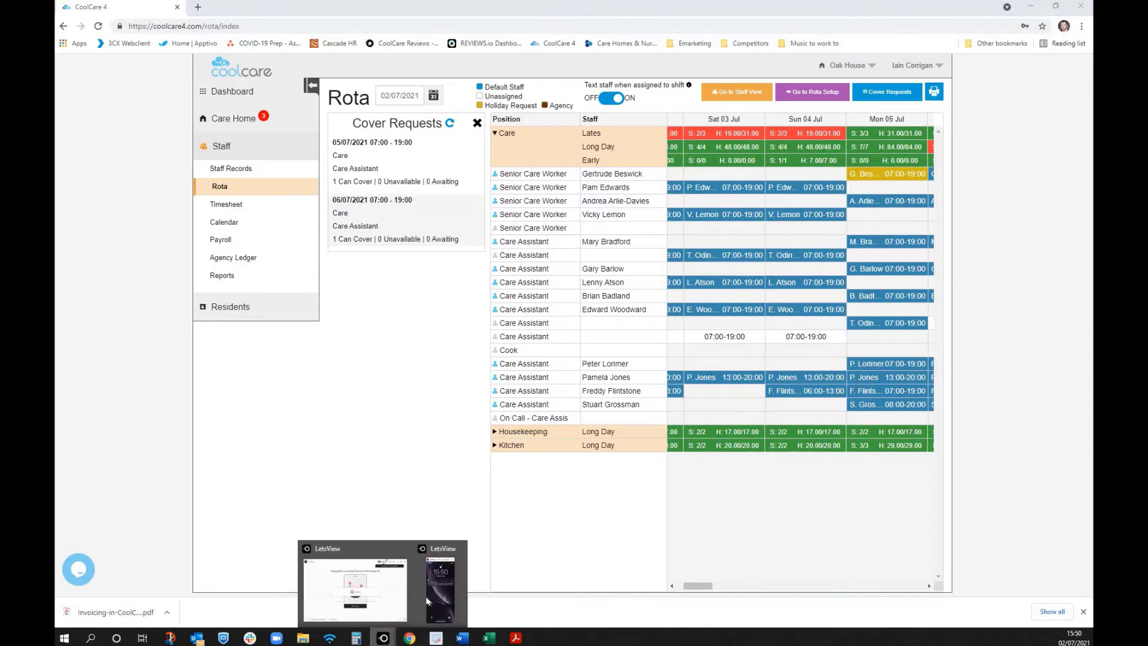
pyautogui.click(440, 603)
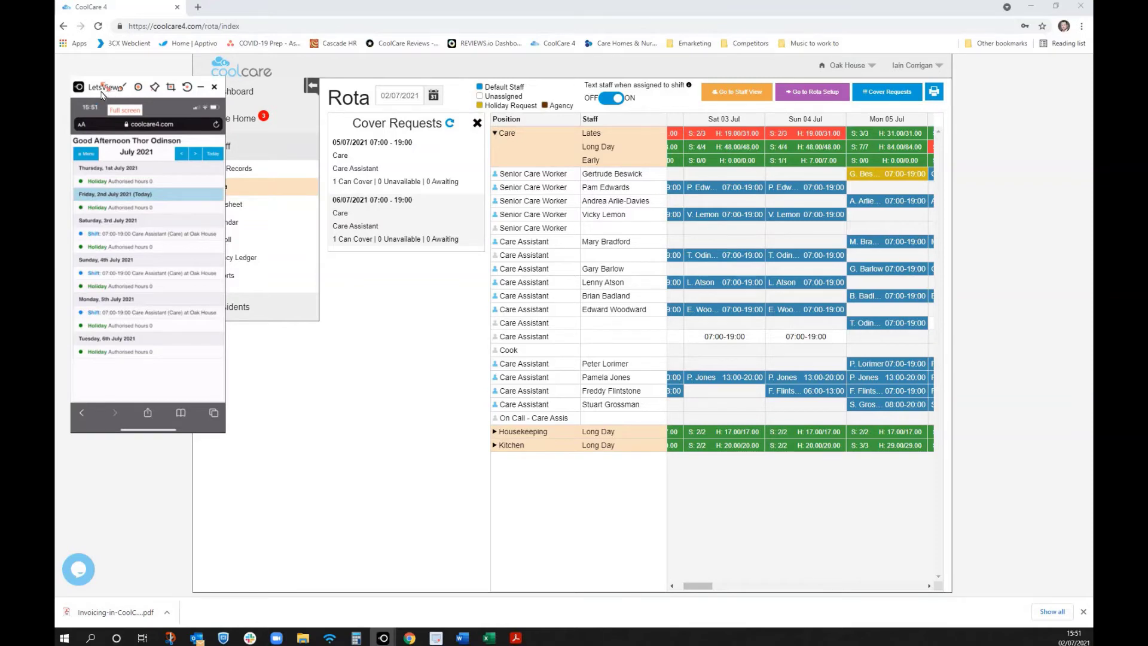
pyautogui.click(87, 155)
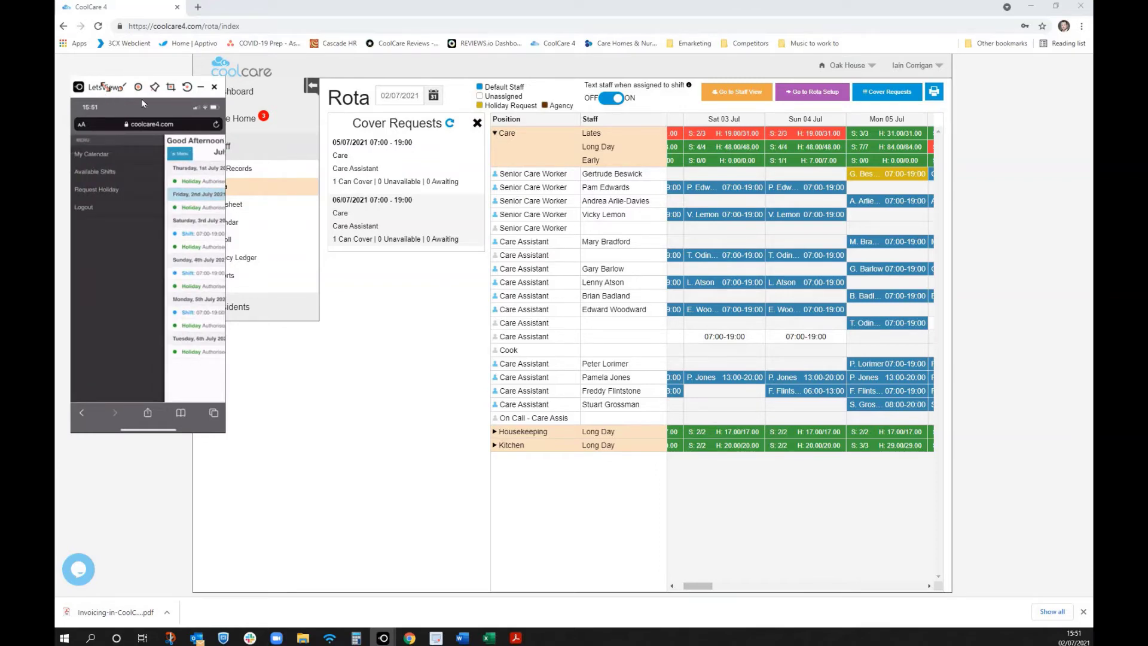
pyautogui.press('F11')
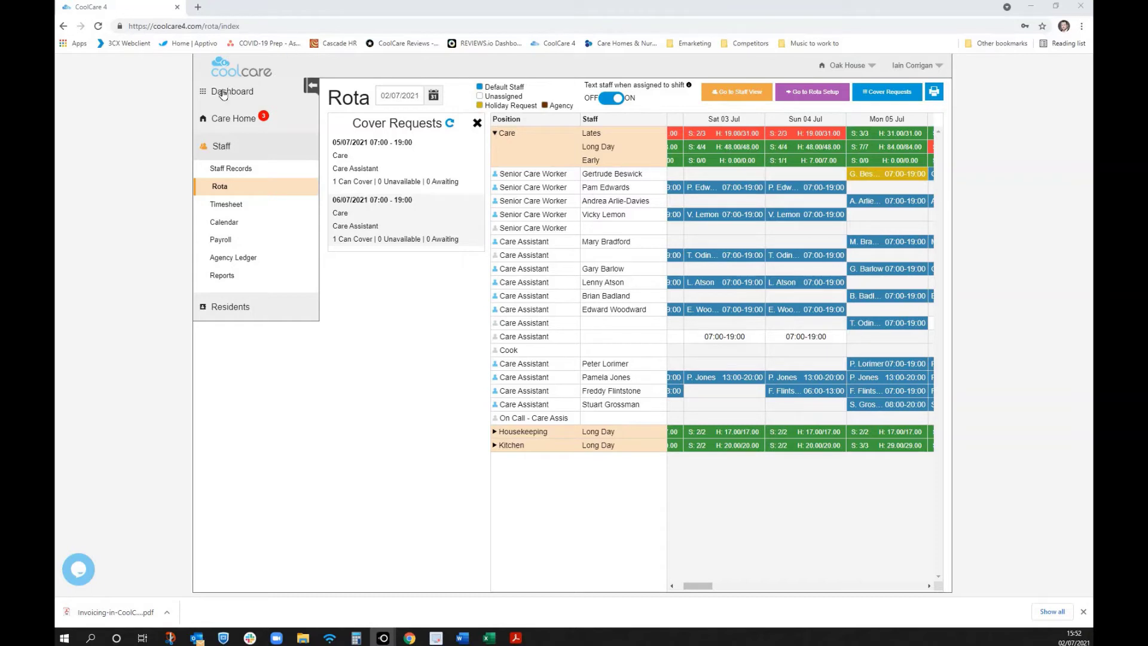
# - Open the dashboard's pending holiday request in the 12–25 July calendar, spanning 17–21 July
pyautogui.click(222, 93)
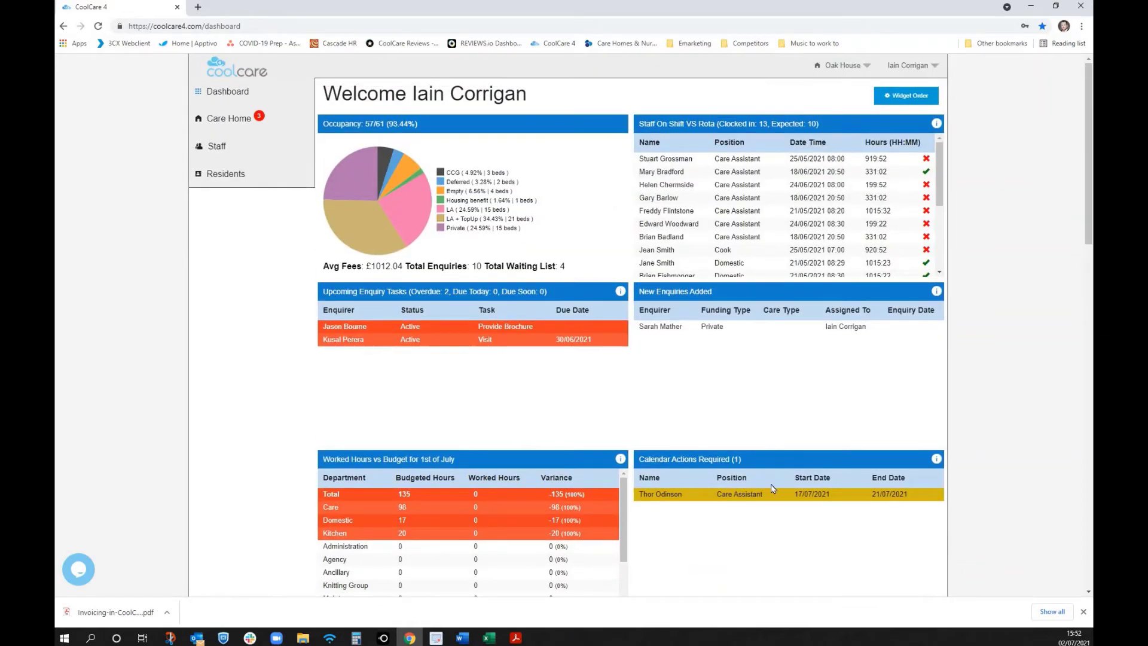
pyautogui.moveTo(803, 502)
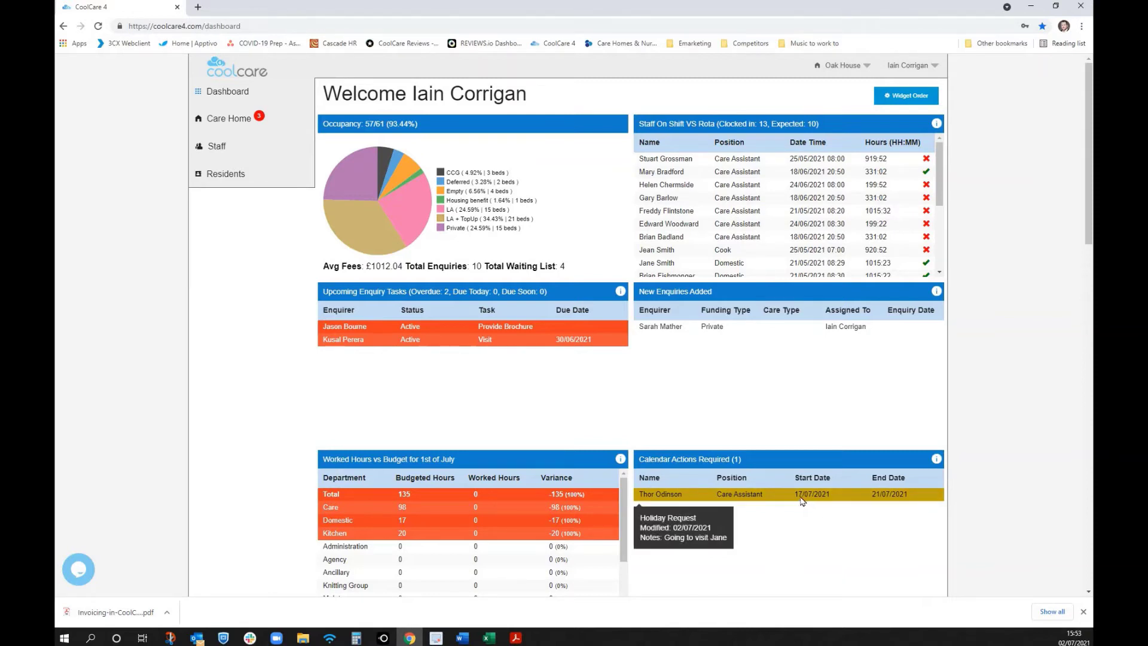
pyautogui.click(801, 500)
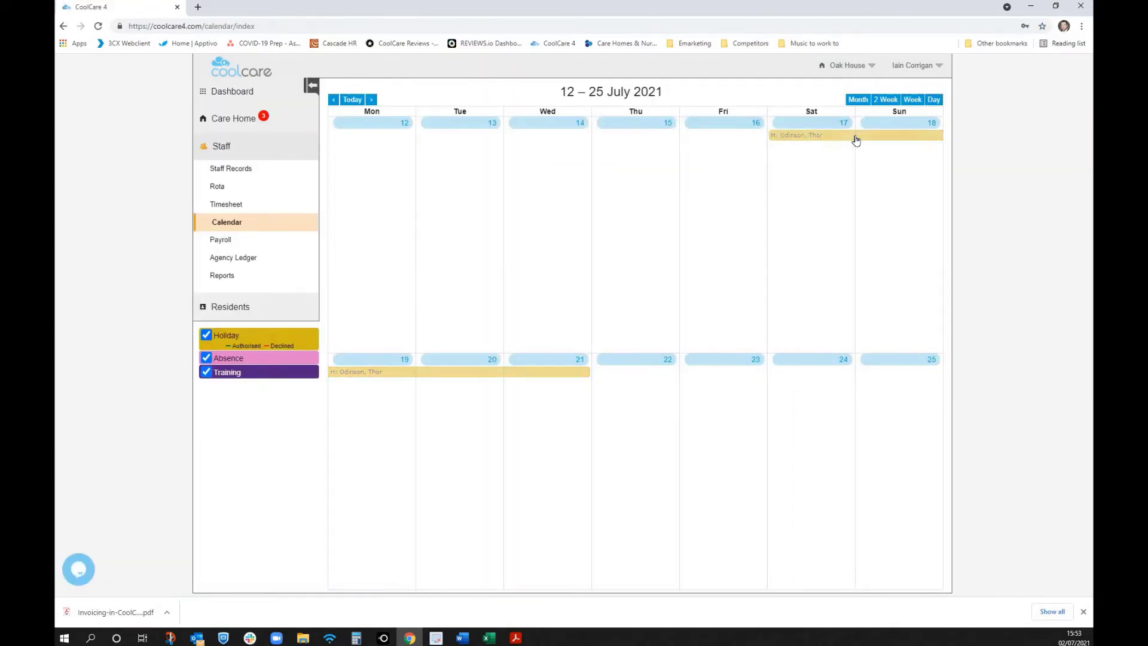
# - Open the 17–21/07/2021 holiday request from the Staff Calendar in Edit Holiday Request
pyautogui.click(540, 375)
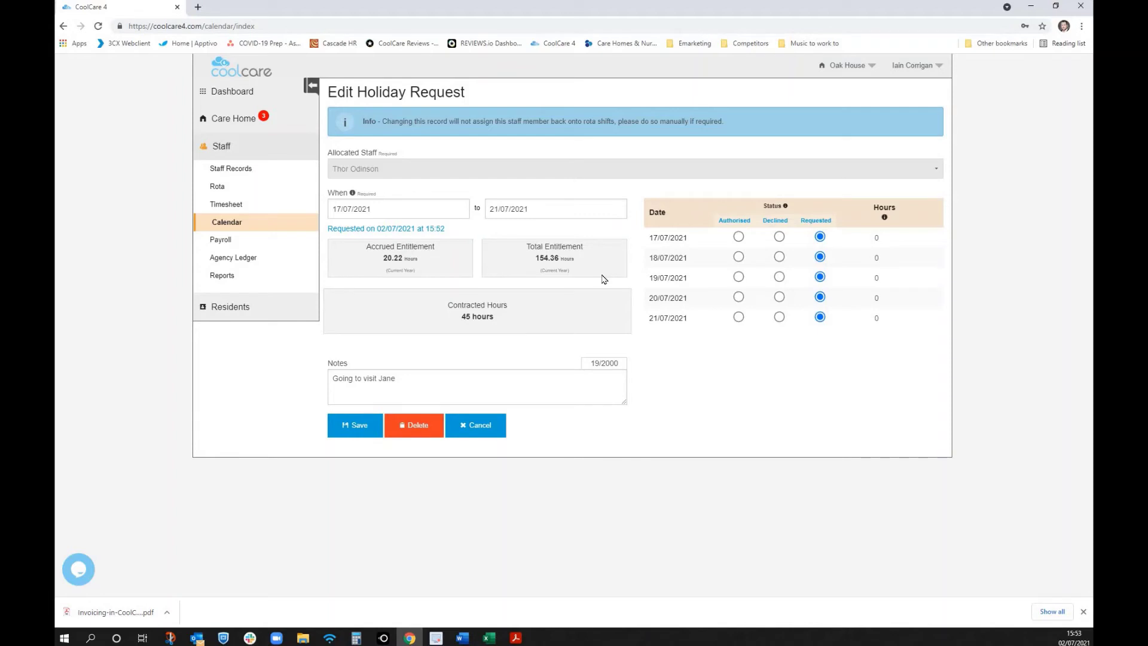
# - Mark each holiday day from 17/07/2021 to 21/07/2021 as Authorised
pyautogui.click(771, 277)
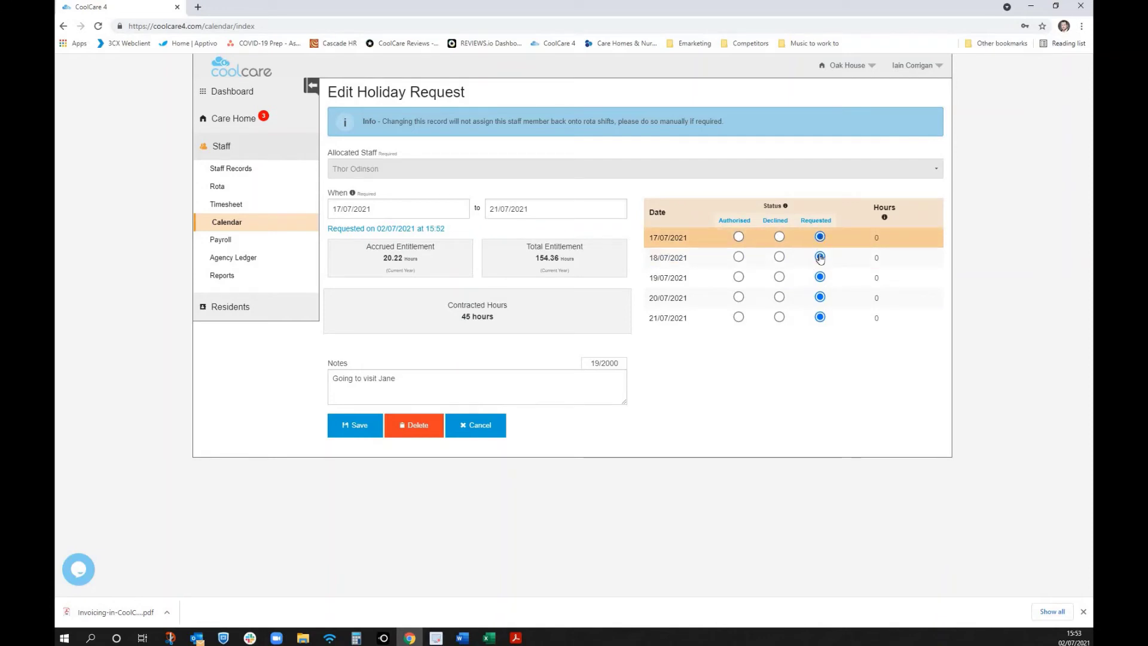
pyautogui.click(738, 237)
pyautogui.click(739, 257)
pyautogui.click(738, 317)
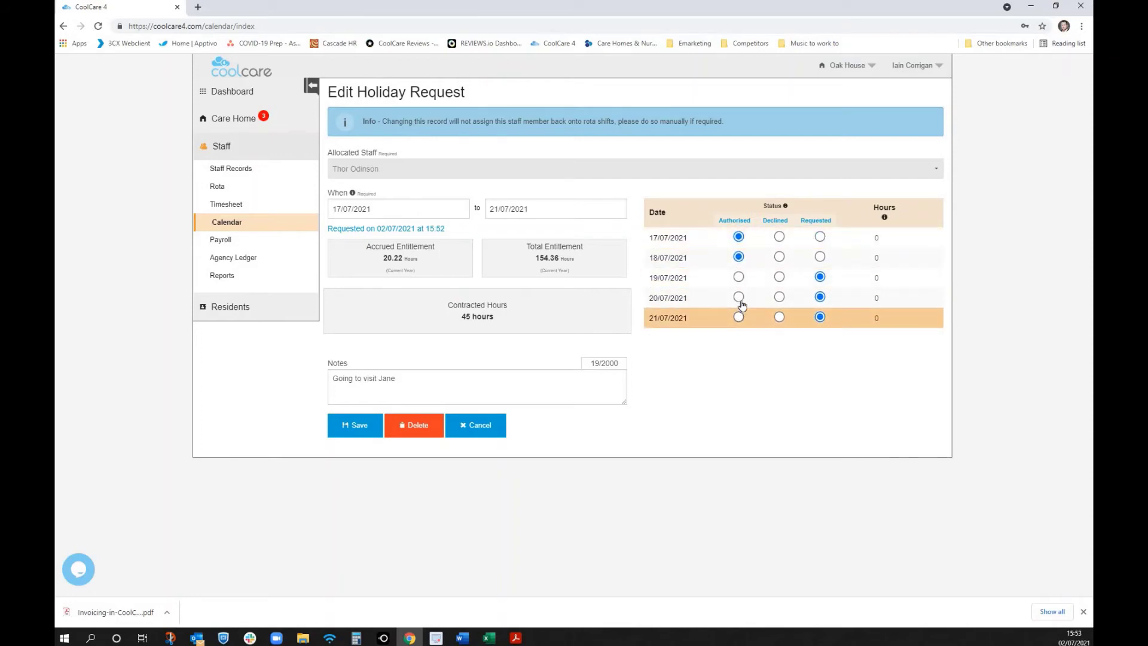
pyautogui.click(739, 294)
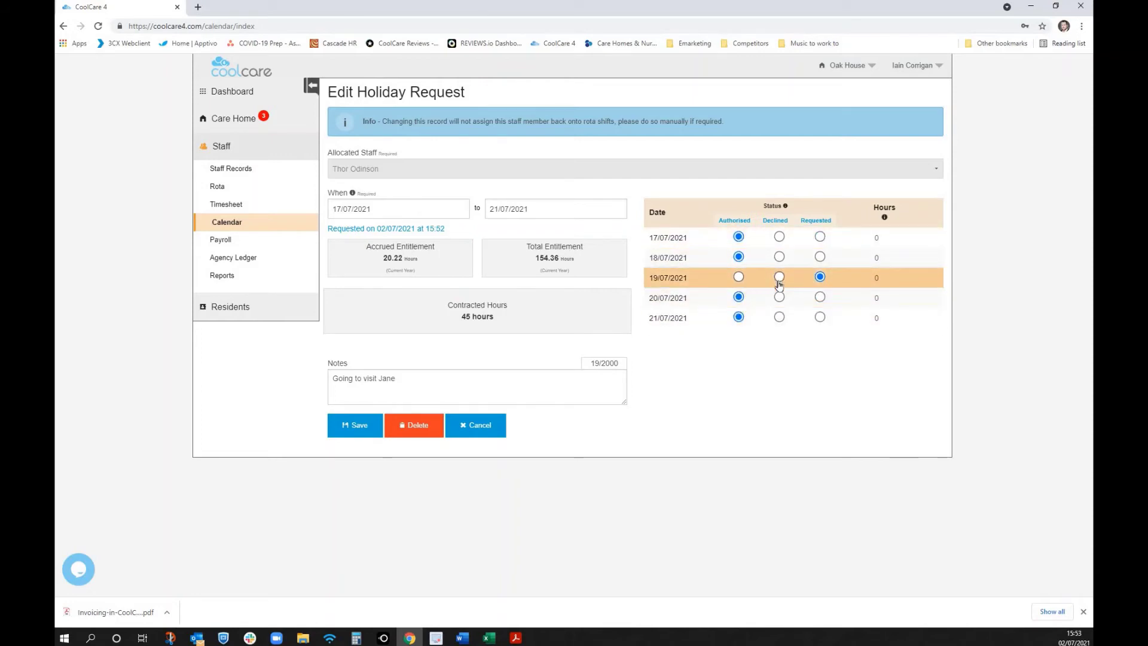
pyautogui.click(738, 277)
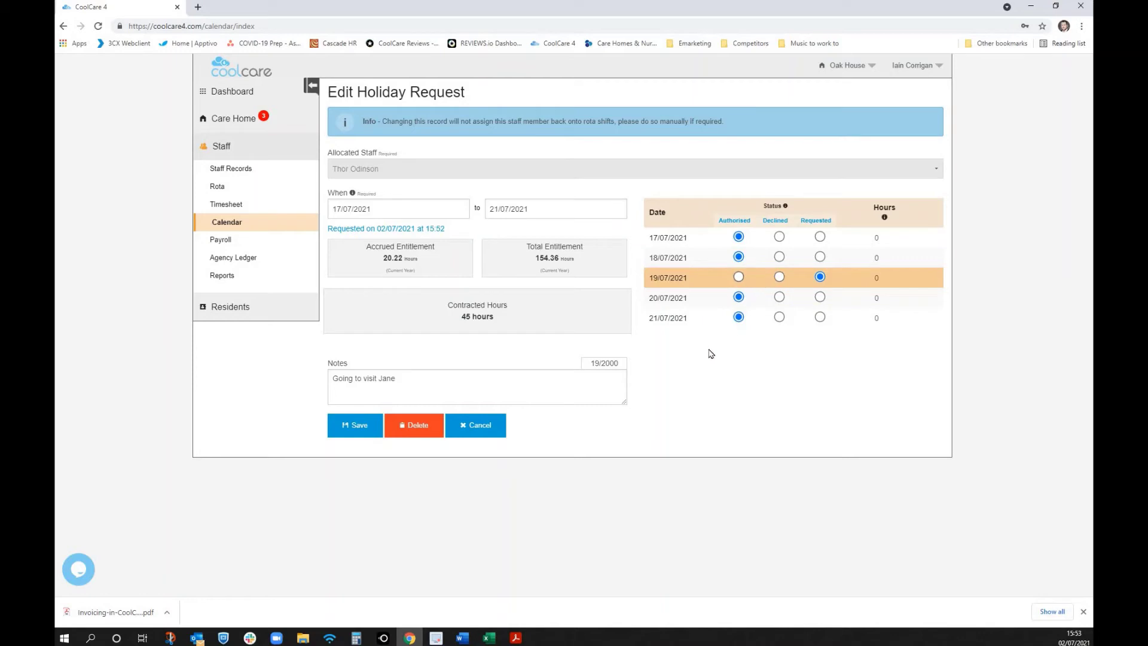